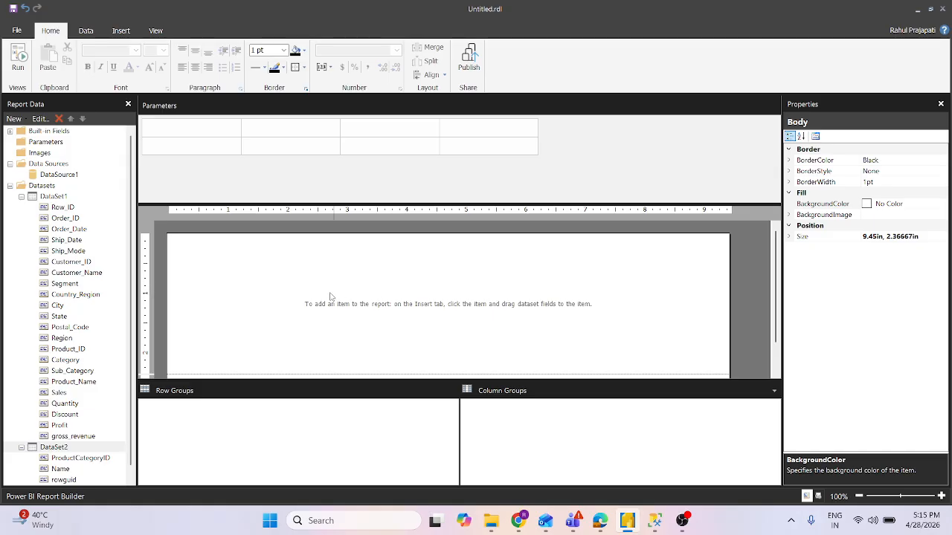
# - Insert two tables into the empty report body, the second one below the first
pyautogui.rightClick(218, 261)
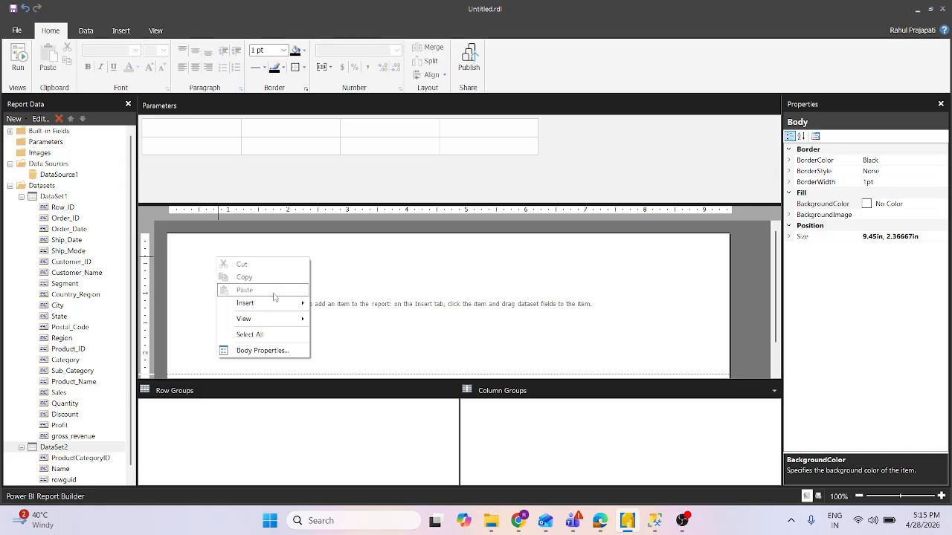
pyautogui.moveTo(279, 304)
pyautogui.click(347, 330)
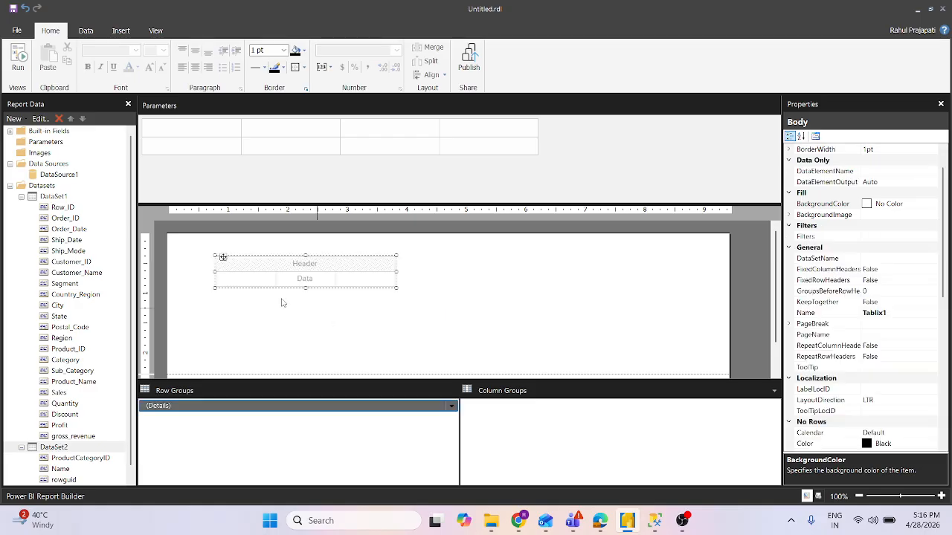
pyautogui.rightClick(266, 307)
pyautogui.moveTo(300, 353)
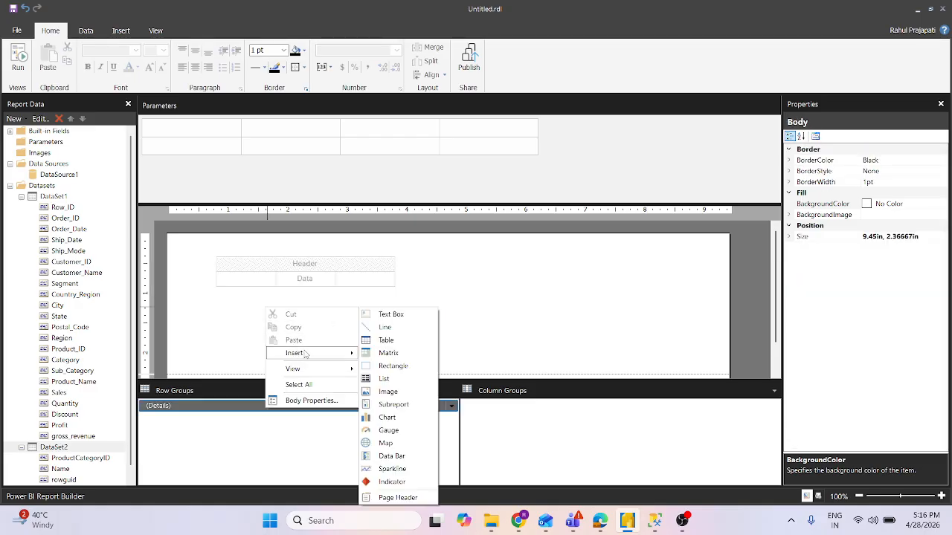
pyautogui.click(397, 340)
pyautogui.click(397, 280)
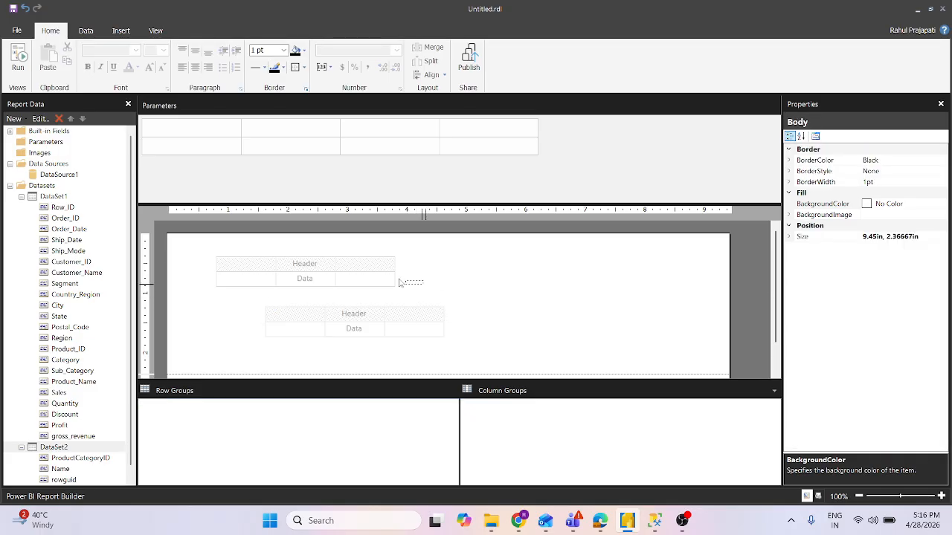
# - Move the first table into the upper-left corner of the report body
pyautogui.click(390, 289)
pyautogui.press('Left')
pyautogui.press('Left')
pyautogui.press('Left')
pyautogui.press('Left')
pyautogui.press('Left')
pyautogui.press('Left')
pyautogui.press('Left')
pyautogui.press('Left')
pyautogui.press('Left')
pyautogui.press('Left')
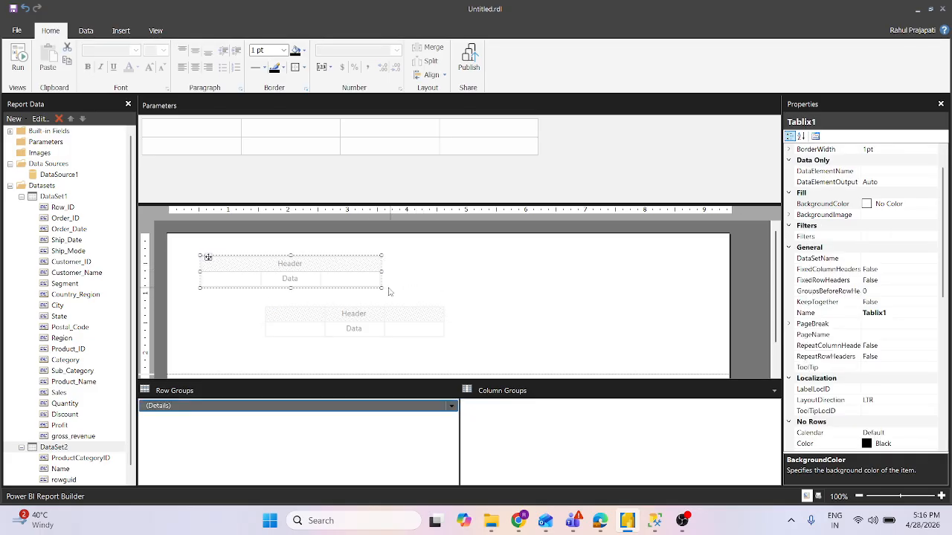
pyautogui.press('Up')
pyautogui.press('Up')
pyautogui.press('Up')
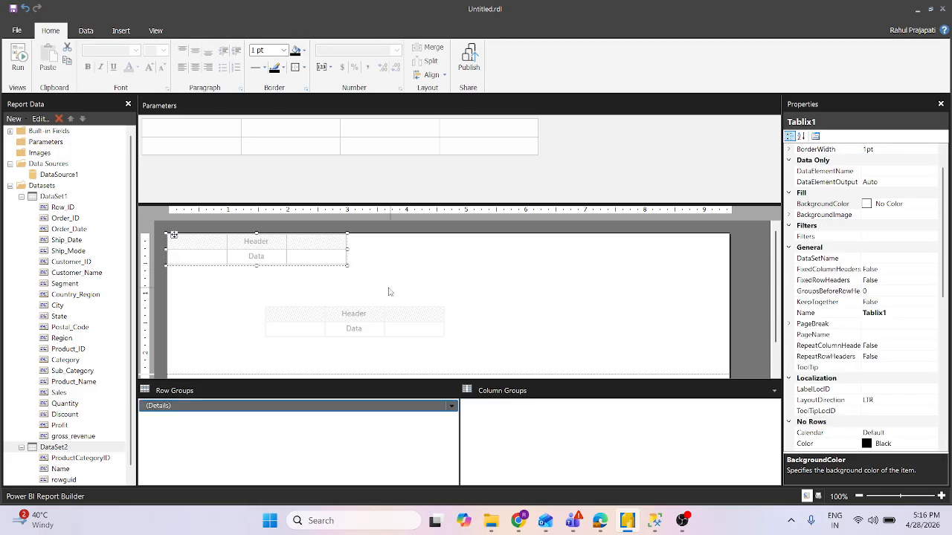
# - Move the second table to the left edge of the report body, just below the first table
pyautogui.click(480, 349)
pyautogui.click(429, 316)
pyautogui.press('Left')
pyautogui.press('Left')
pyautogui.press('Left')
pyautogui.press('Left')
pyautogui.press('Left')
pyautogui.press('Left')
pyautogui.press('Left')
pyautogui.press('Left')
pyautogui.press('Left')
pyautogui.press('Left')
pyautogui.press('Left')
pyautogui.press('Left')
pyautogui.press('Left')
pyautogui.press('Left')
pyautogui.press('Left')
pyautogui.press('Left')
pyautogui.press('Left')
pyautogui.press('Left')
pyautogui.press('Left')
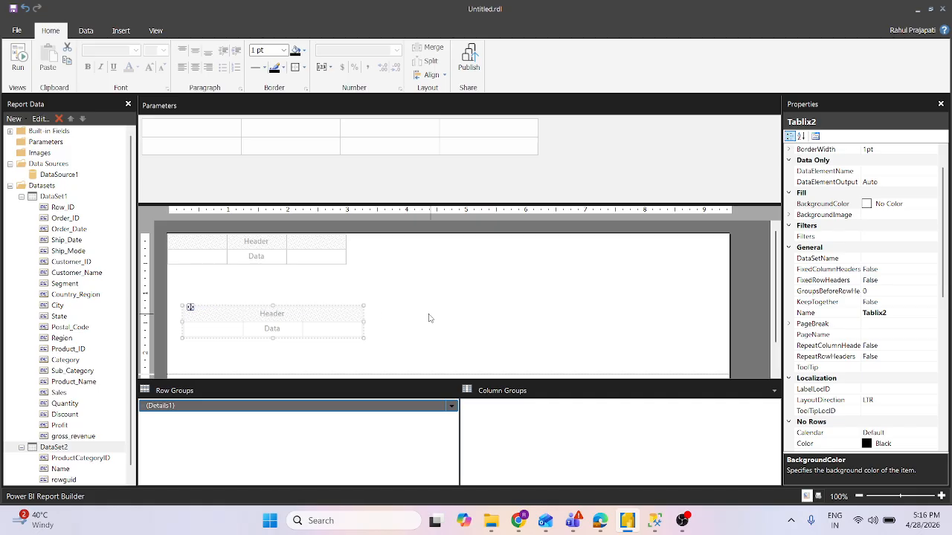
pyautogui.press('Up')
pyautogui.press('Up')
pyautogui.press('Up')
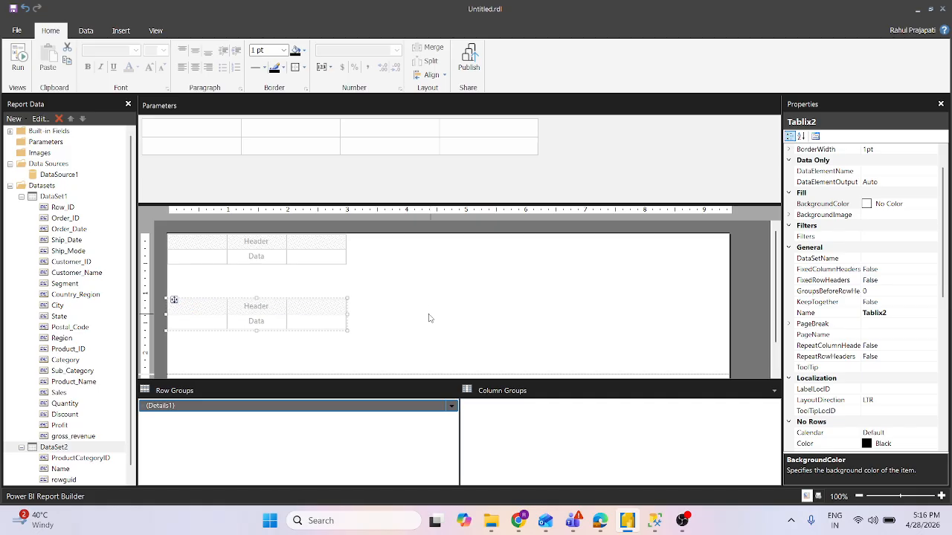
pyautogui.click(560, 322)
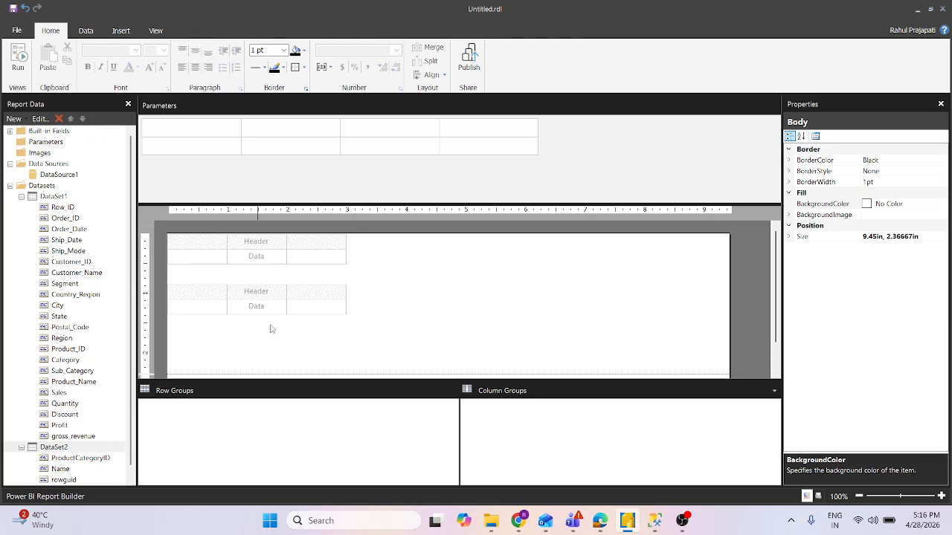
# - Place Customer_ID and Sales in the upper table's first two columns and Discount in the lower table's middle column
pyautogui.click(312, 250)
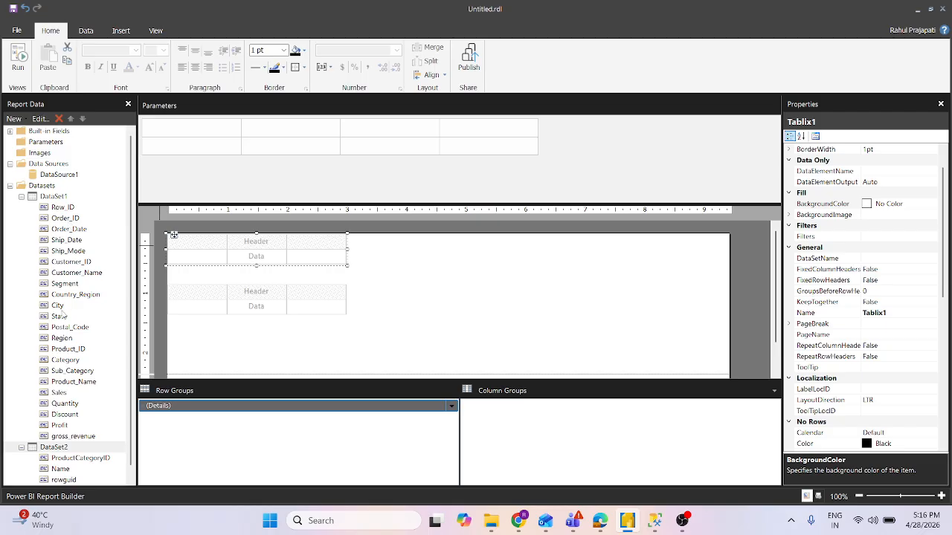
pyautogui.moveTo(69, 262); pyautogui.dragTo(186, 256)
pyautogui.moveTo(59, 392); pyautogui.dragTo(258, 255)
pyautogui.moveTo(68, 415); pyautogui.dragTo(256, 305)
pyautogui.click(276, 330)
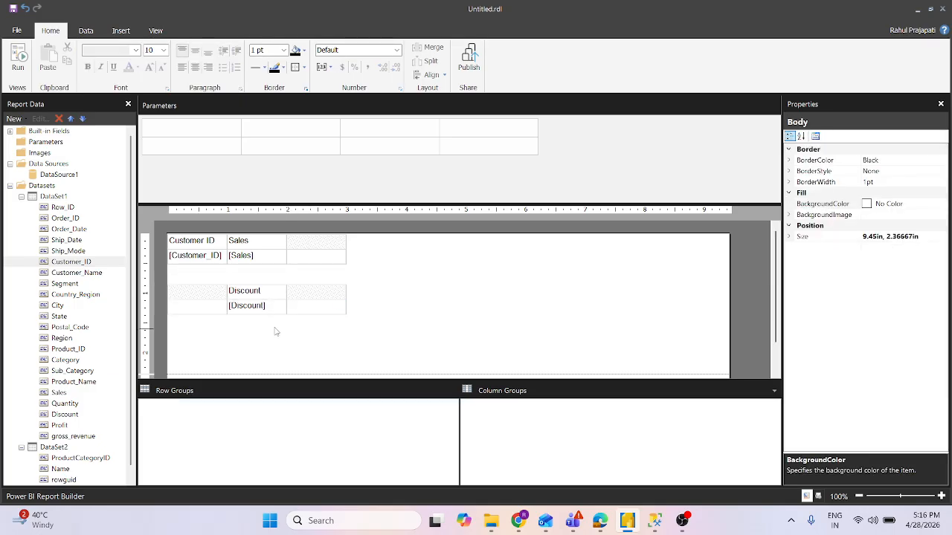
# - Delete the Discount column from the lower table
pyautogui.click(276, 305)
pyautogui.click(258, 279)
pyautogui.rightClick(258, 280)
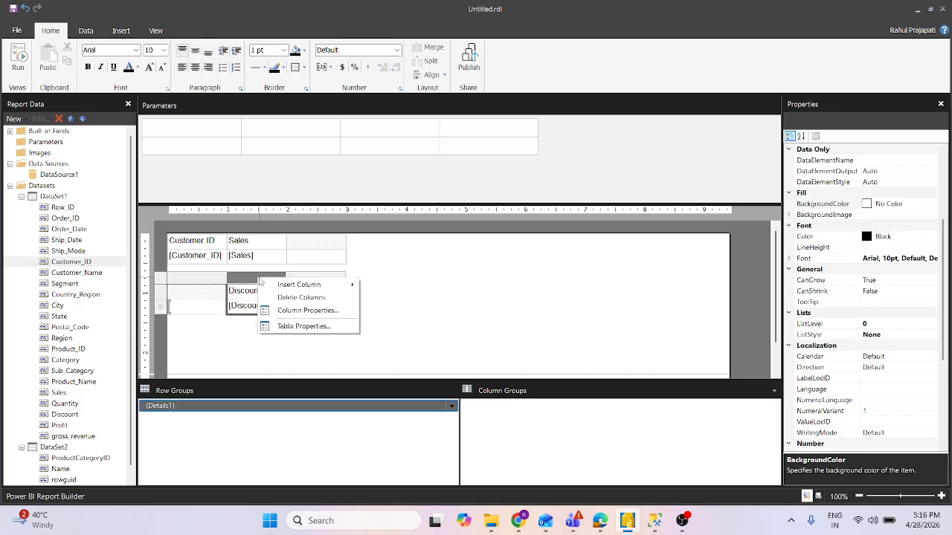
pyautogui.click(277, 296)
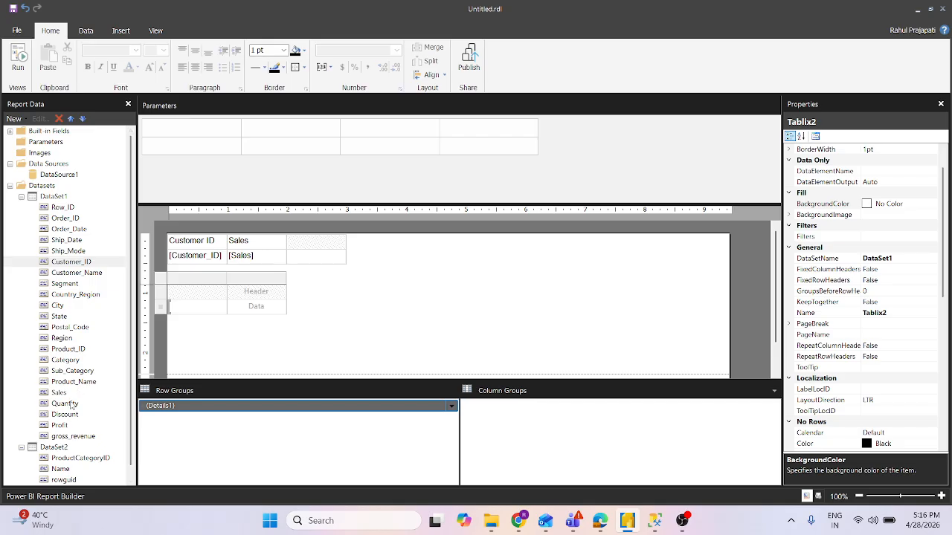
# - Assign the Discount field to the empty third column of the upper table
pyautogui.click(262, 241)
pyautogui.click(302, 242)
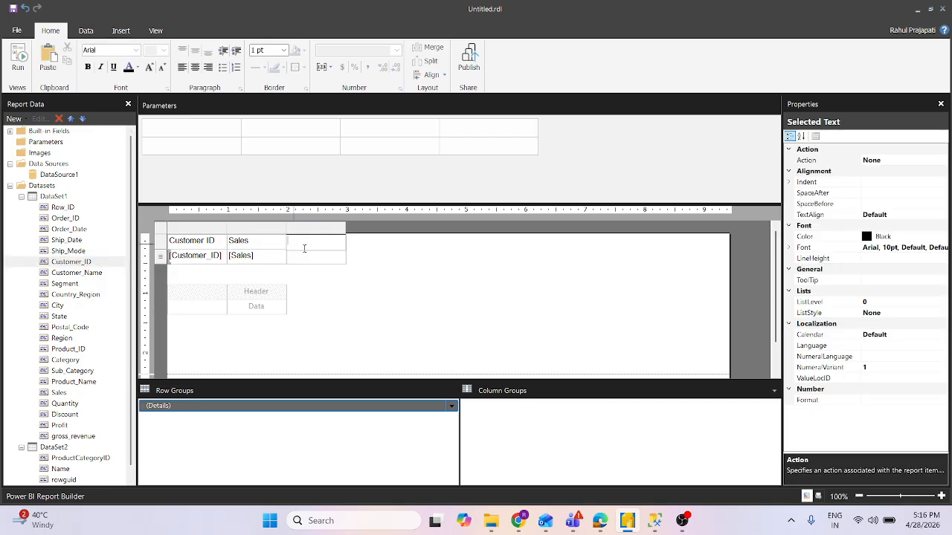
pyautogui.click(340, 255)
pyautogui.click(341, 256)
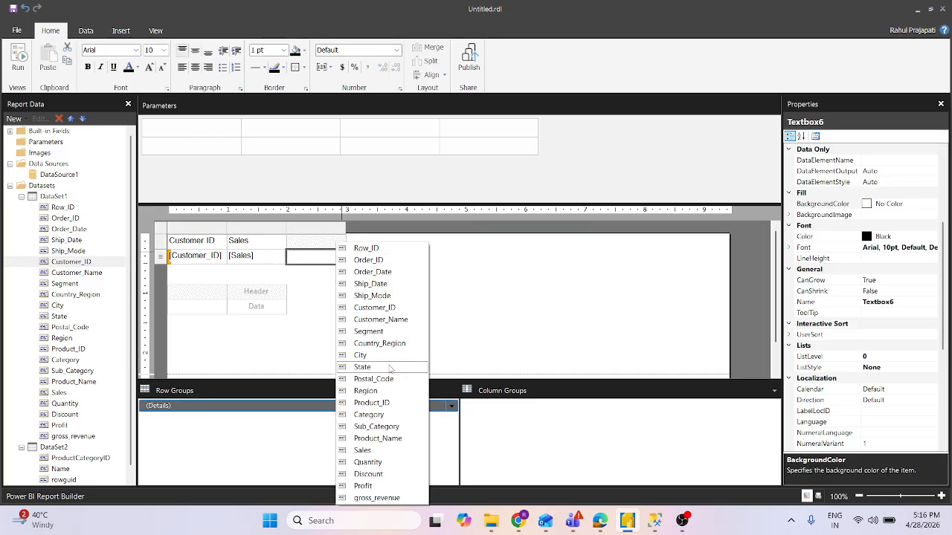
pyautogui.click(369, 474)
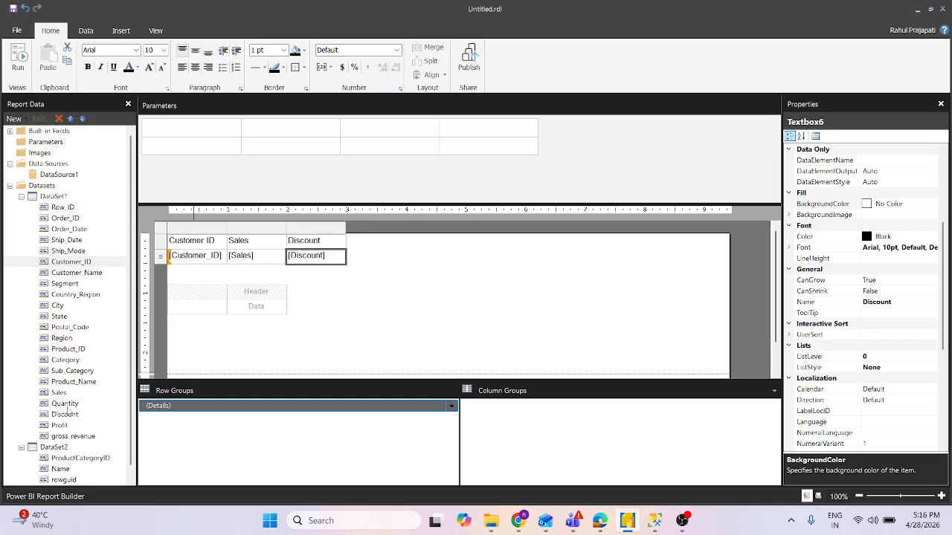
pyautogui.moveTo(69, 406); pyautogui.dragTo(432, 347)
pyautogui.moveTo(449, 312); pyautogui.dragTo(355, 254)
pyautogui.click(366, 276)
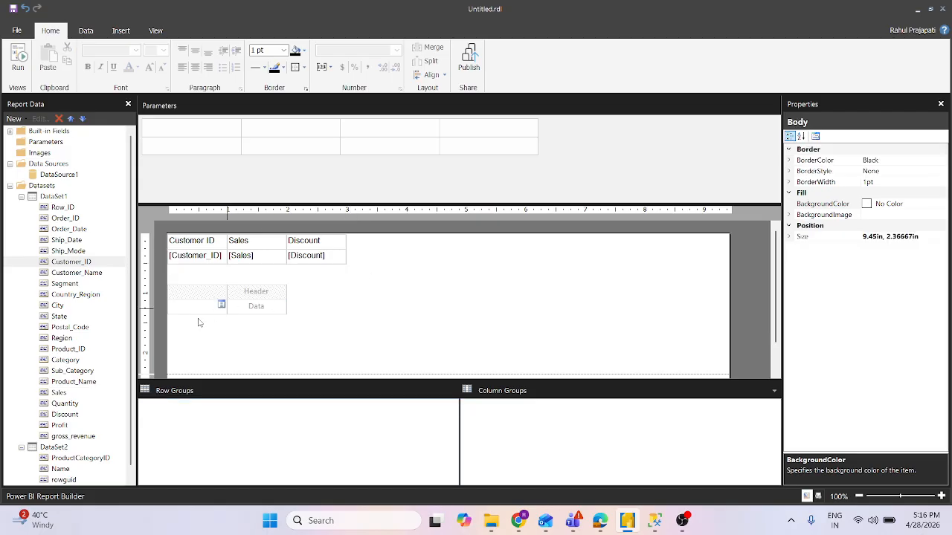
pyautogui.moveTo(58, 405); pyautogui.dragTo(337, 362)
pyautogui.moveTo(363, 350)
pyautogui.mouseDown()
pyautogui.moveTo(365, 282)
pyautogui.moveTo(350, 253)
pyautogui.moveTo(374, 314)
pyautogui.mouseUp()
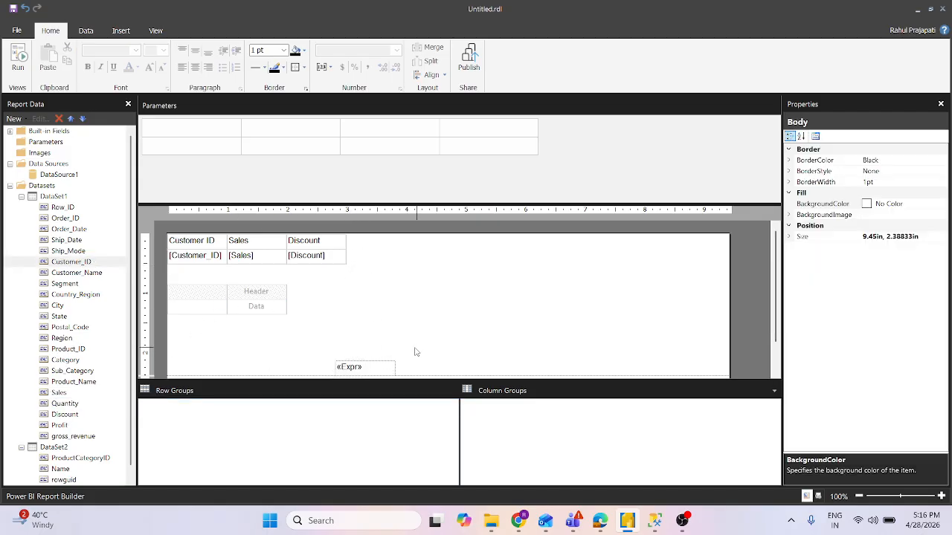
pyautogui.moveTo(415, 346); pyautogui.dragTo(371, 370)
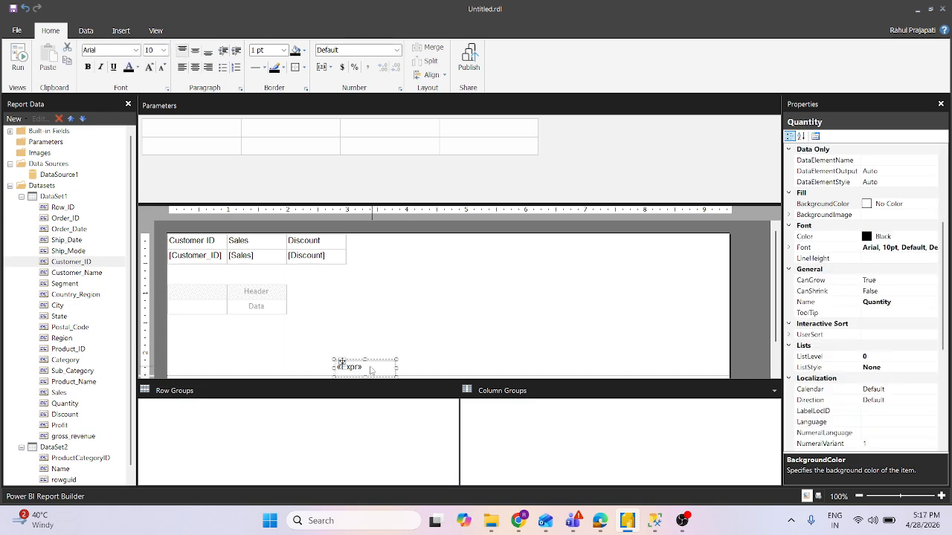
pyautogui.press('Delete')
# - Insert a column to the right of Discount in the upper table and assign the Quantity field to it
pyautogui.click(325, 243)
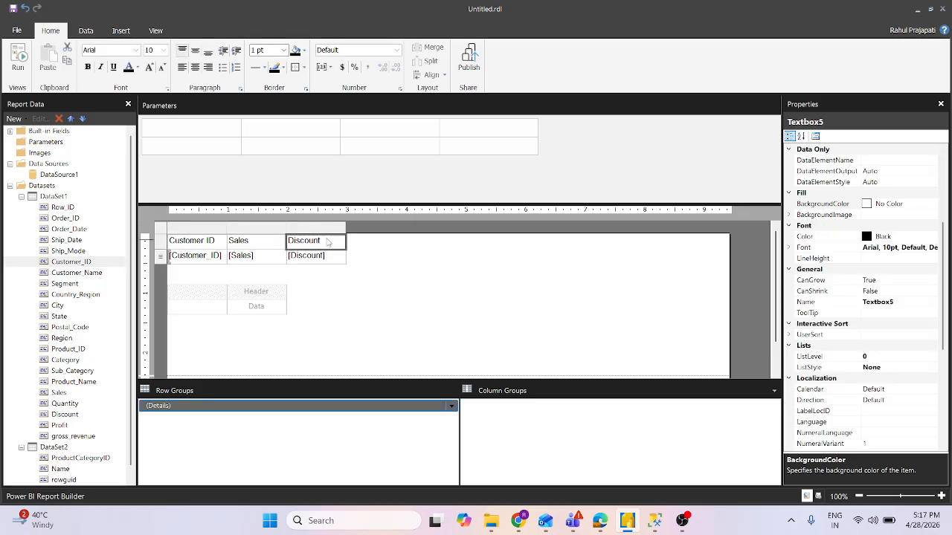
pyautogui.rightClick(332, 229)
pyautogui.moveTo(372, 237)
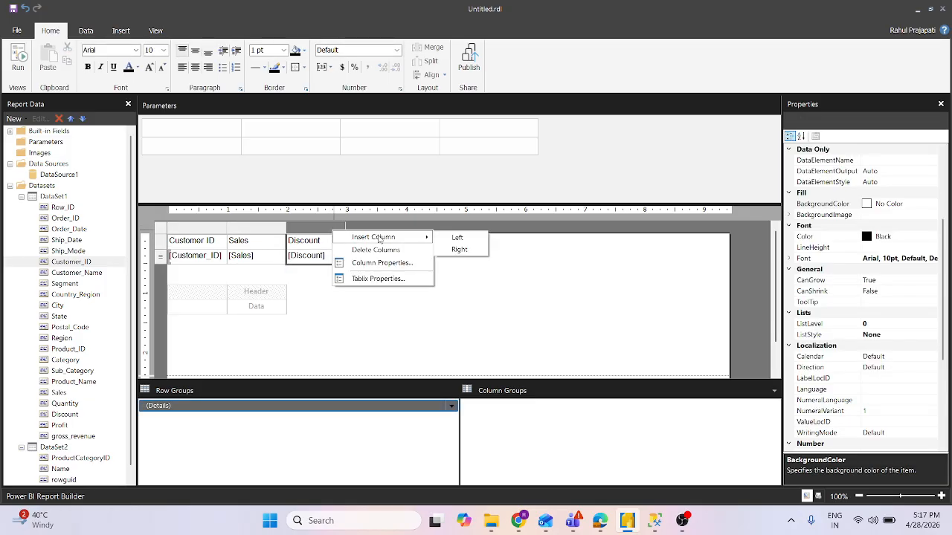
pyautogui.click(455, 250)
pyautogui.click(399, 256)
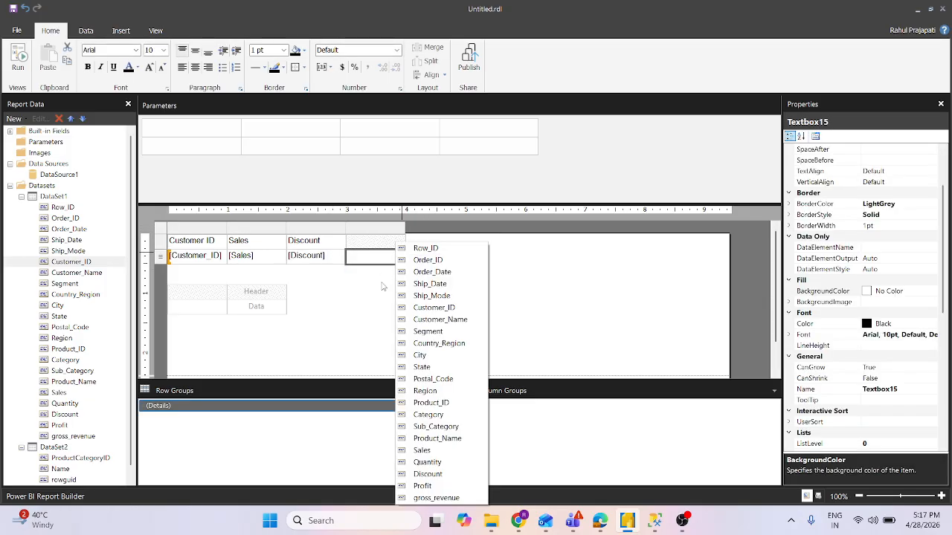
pyautogui.click(428, 462)
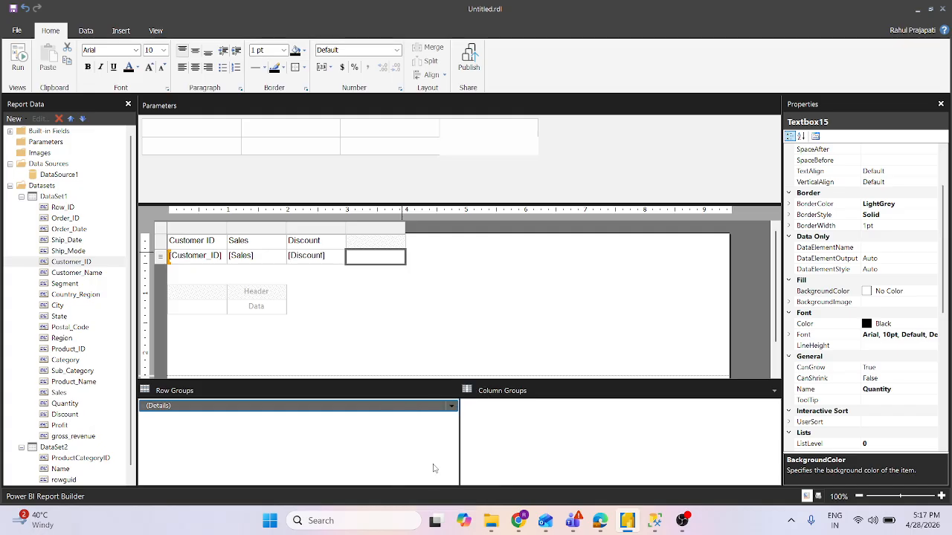
pyautogui.click(362, 320)
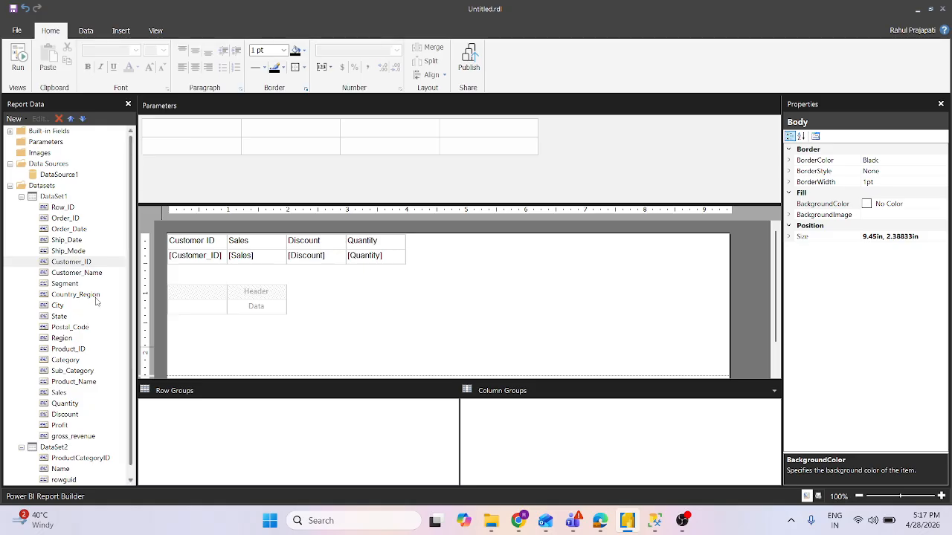
# - Try to add ProductCategoryID from DataSet2 to the first column of the lower table
pyautogui.click(22, 196)
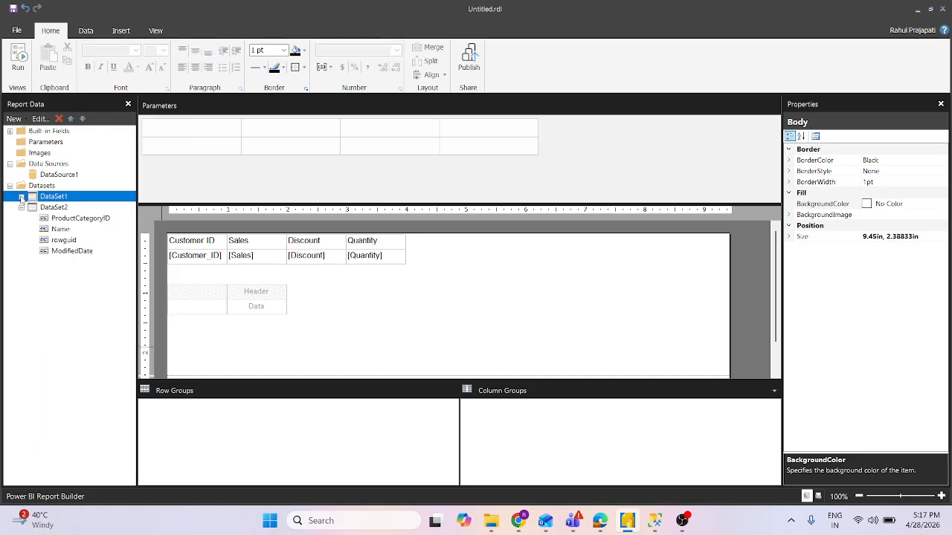
pyautogui.click(166, 289)
pyautogui.click(63, 221)
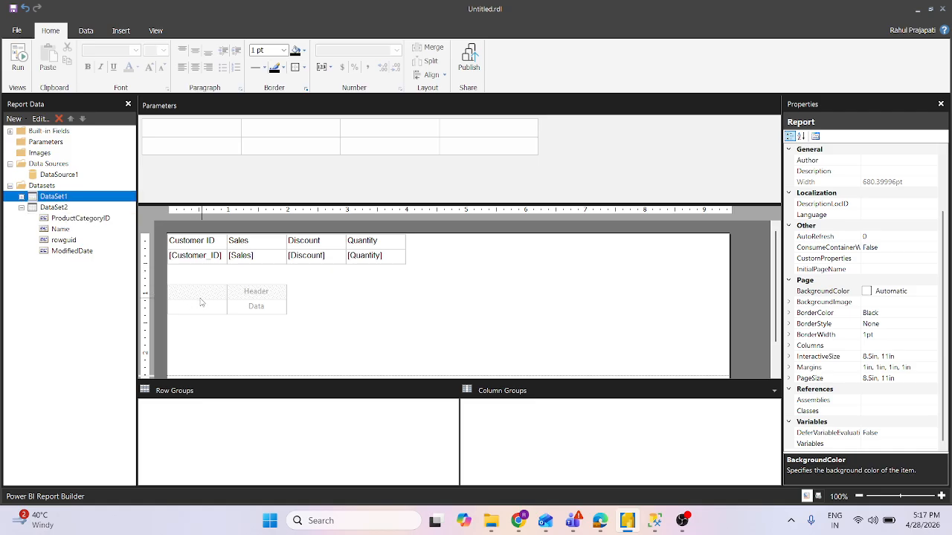
pyautogui.click(167, 253)
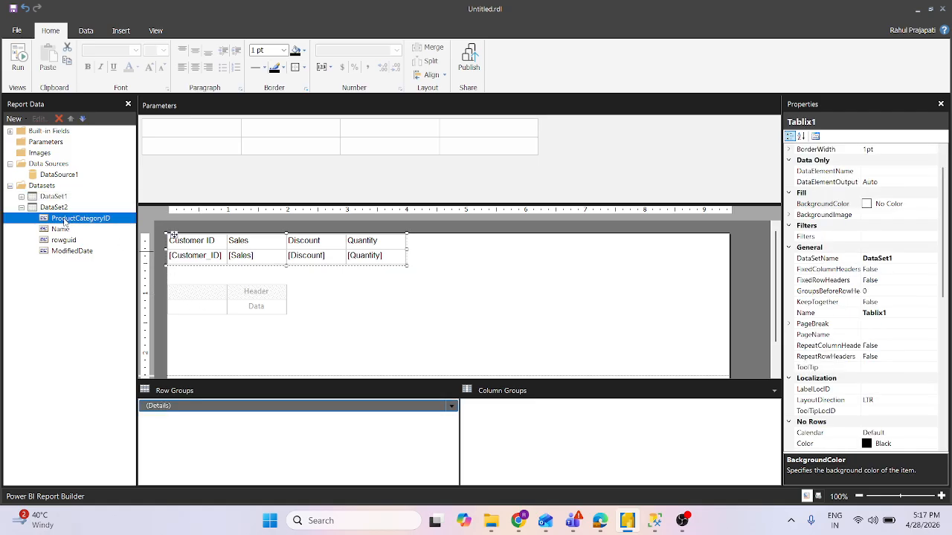
pyautogui.click(304, 298)
pyautogui.moveTo(78, 220); pyautogui.dragTo(198, 306)
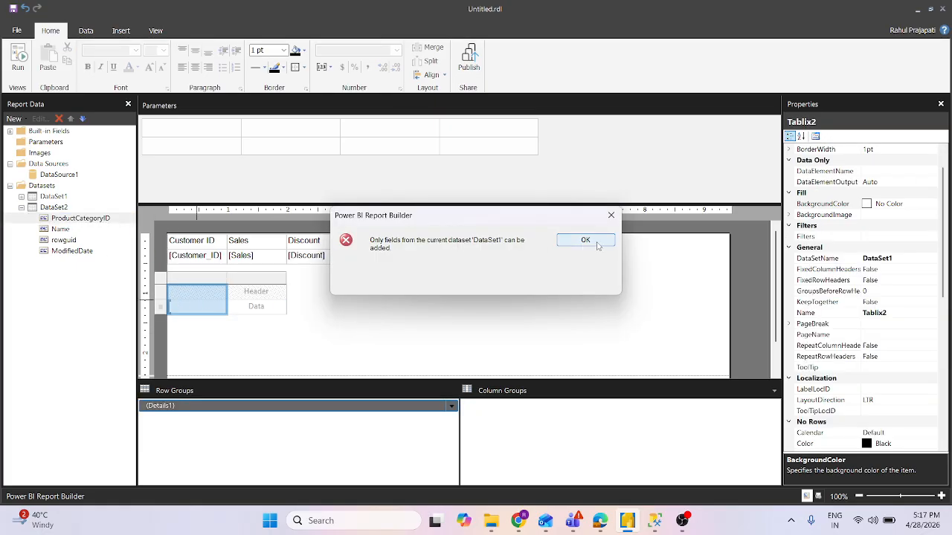
pyautogui.click(610, 215)
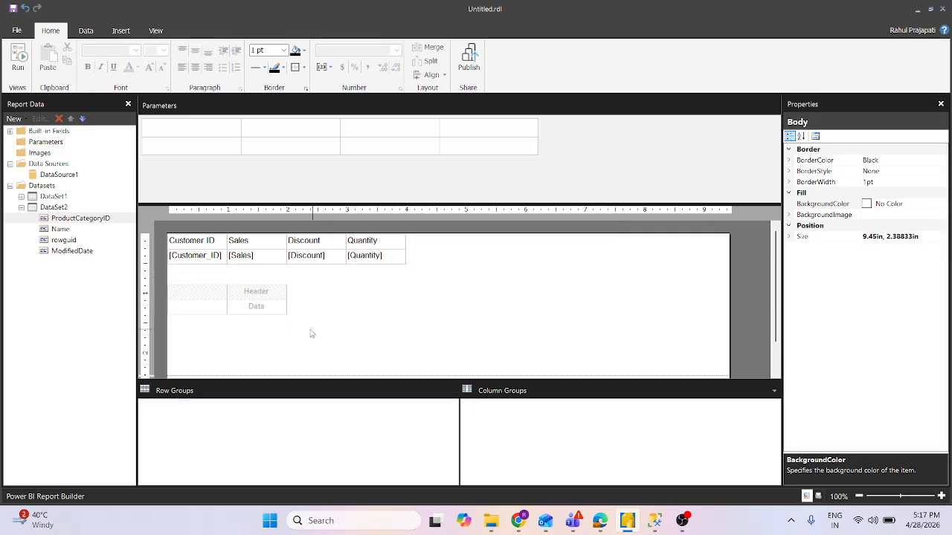
# - Set the lower table's DataSetName property to DataSet2
pyautogui.moveTo(309, 327); pyautogui.dragTo(254, 299)
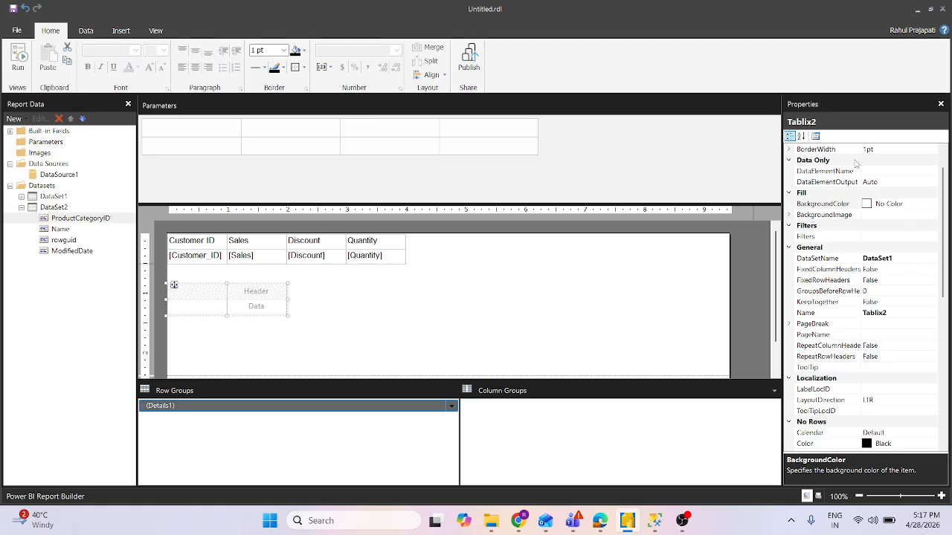
pyautogui.click(924, 260)
pyautogui.click(932, 259)
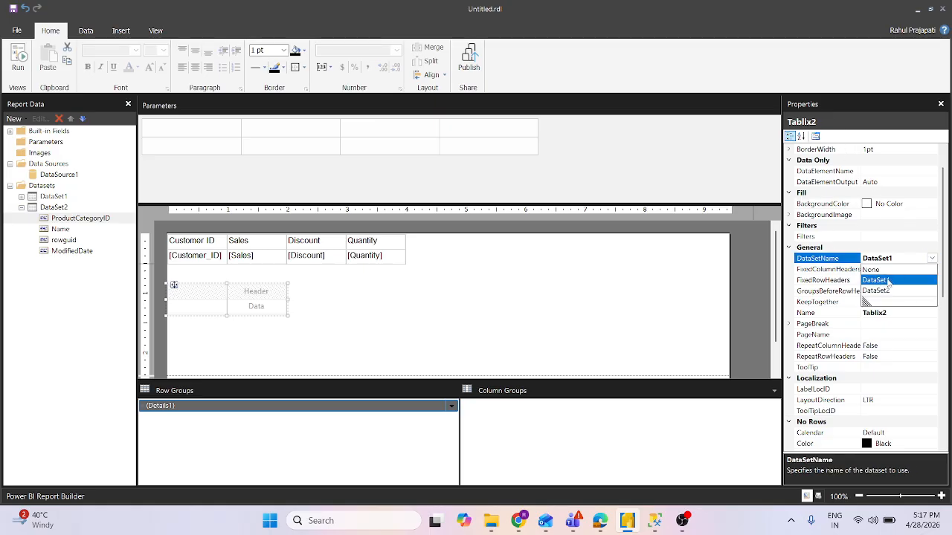
pyautogui.click(885, 289)
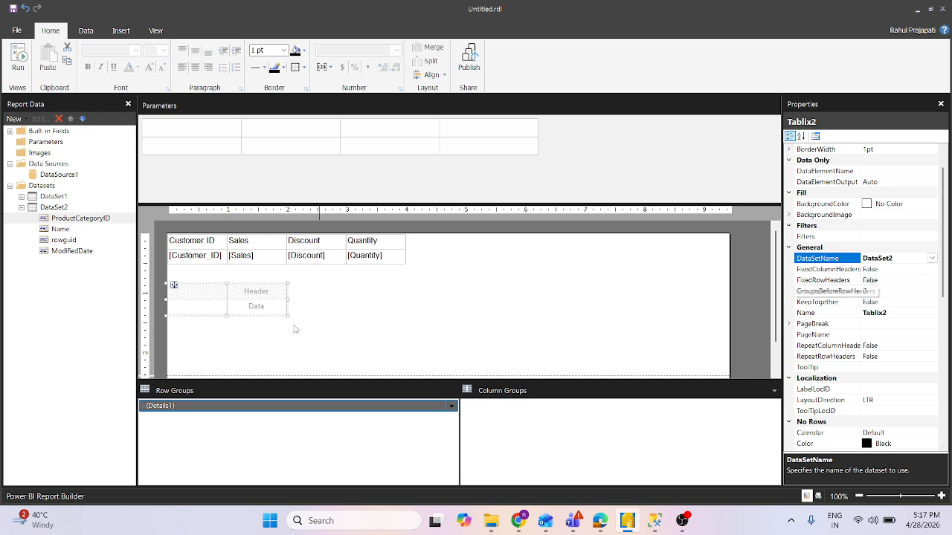
# - Place the ModifiedDate field from DataSet2 in the first column of the lower table
pyautogui.moveTo(64, 217); pyautogui.dragTo(204, 305)
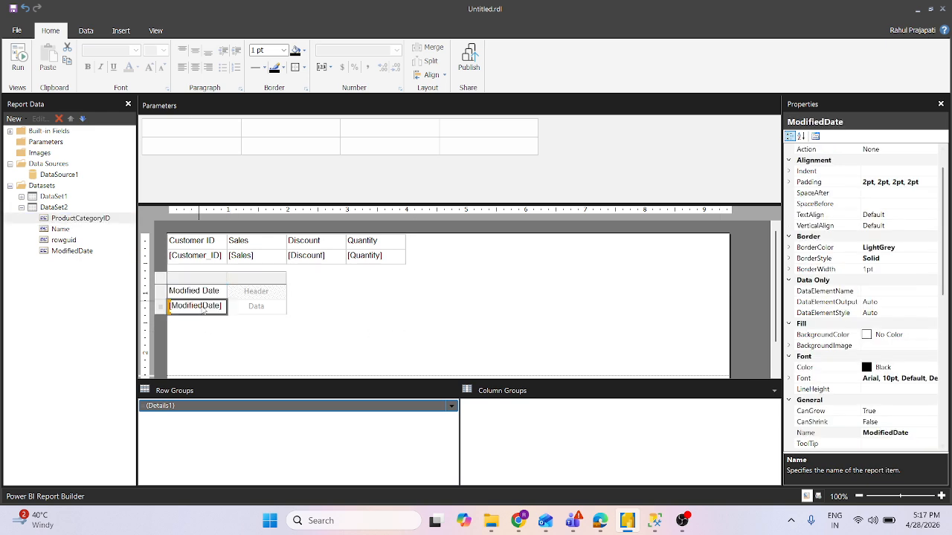
pyautogui.click(205, 305)
pyautogui.click(230, 324)
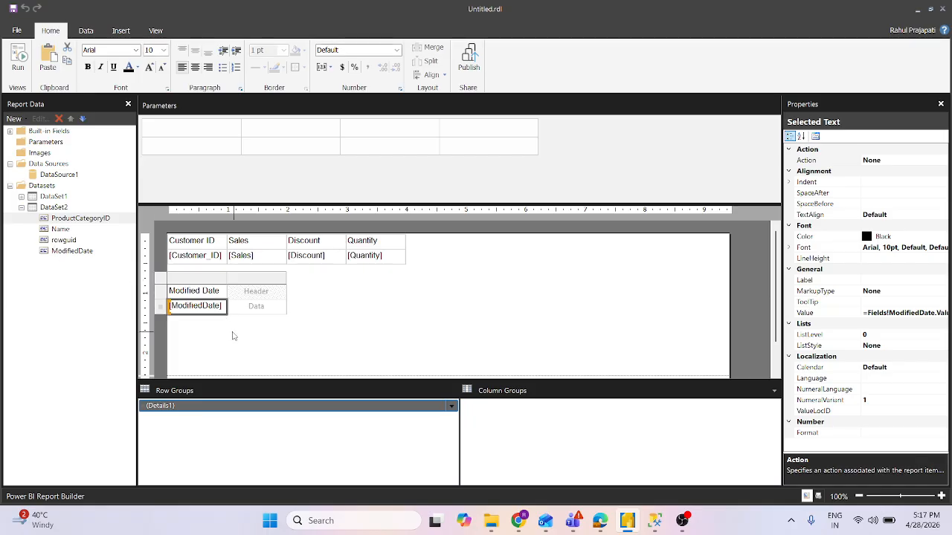
pyautogui.click(201, 291)
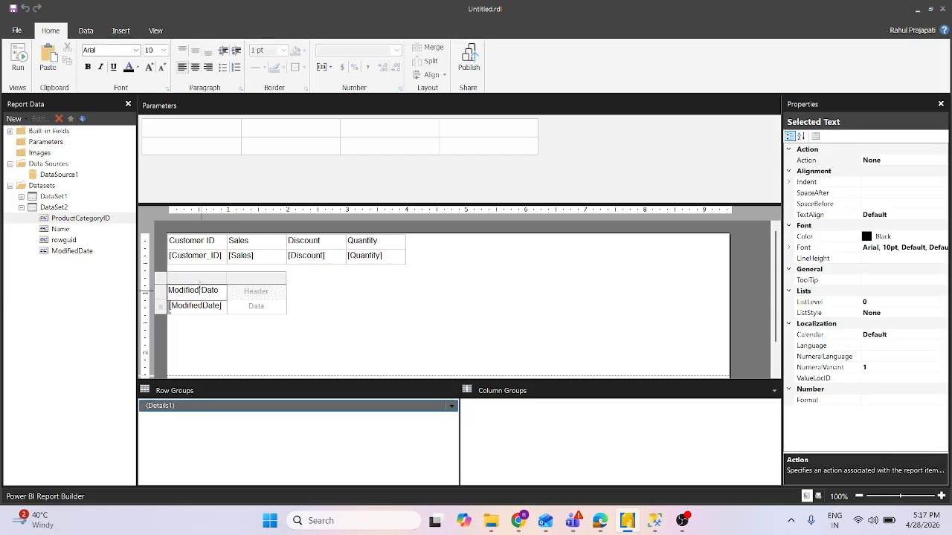
# - Place the Name field from DataSet2 in the second column of the lower table
pyautogui.click(300, 326)
pyautogui.click(233, 293)
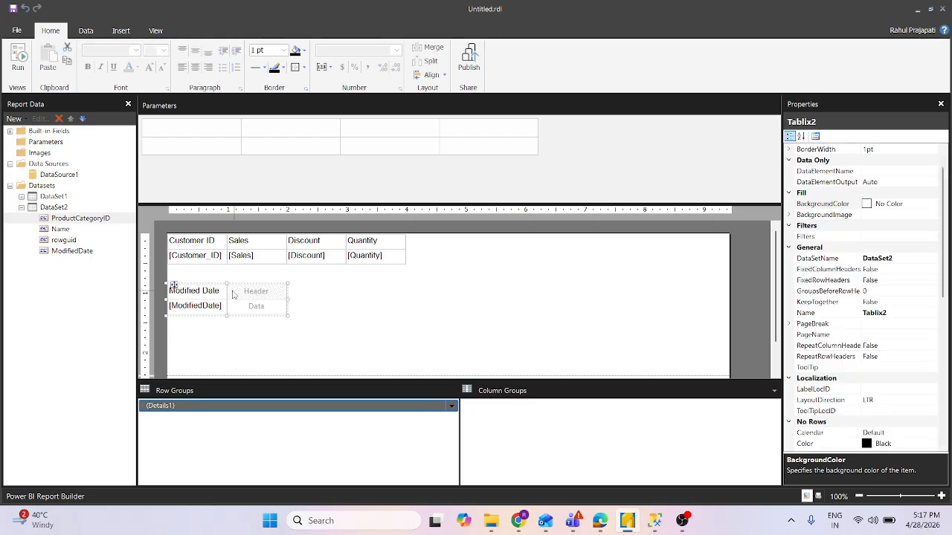
pyautogui.click(245, 340)
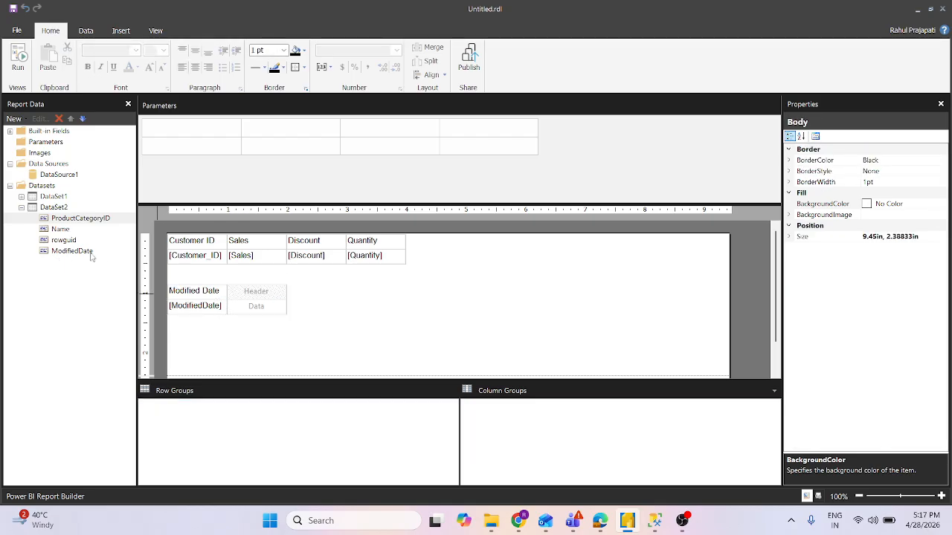
pyautogui.moveTo(63, 232); pyautogui.dragTo(255, 301)
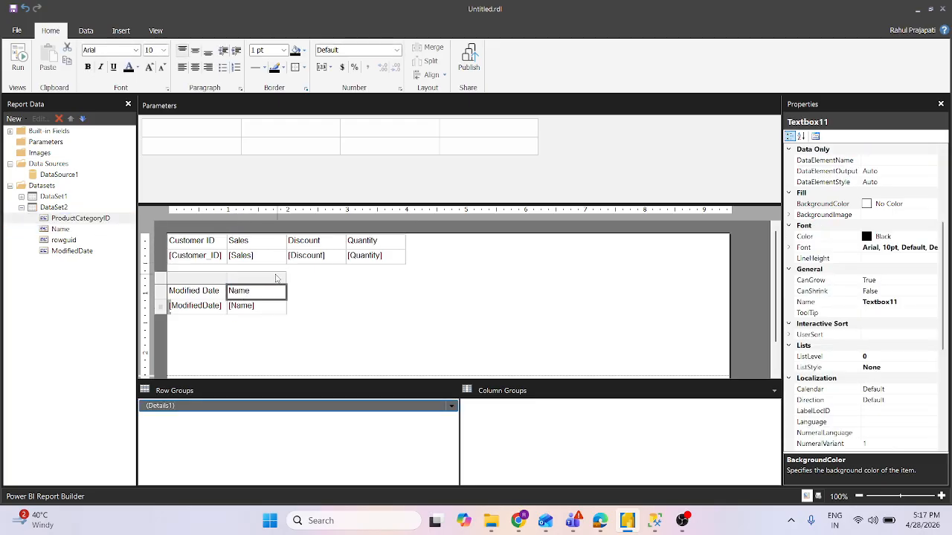
# - Add the rowguid field from DataSet2 as a third column after Name in the lower table
pyautogui.click(86, 220)
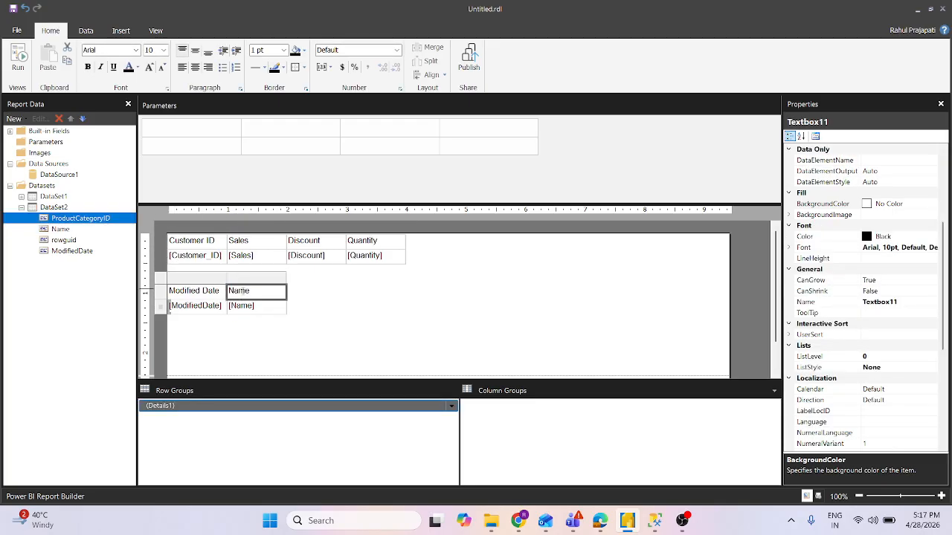
pyautogui.click(283, 322)
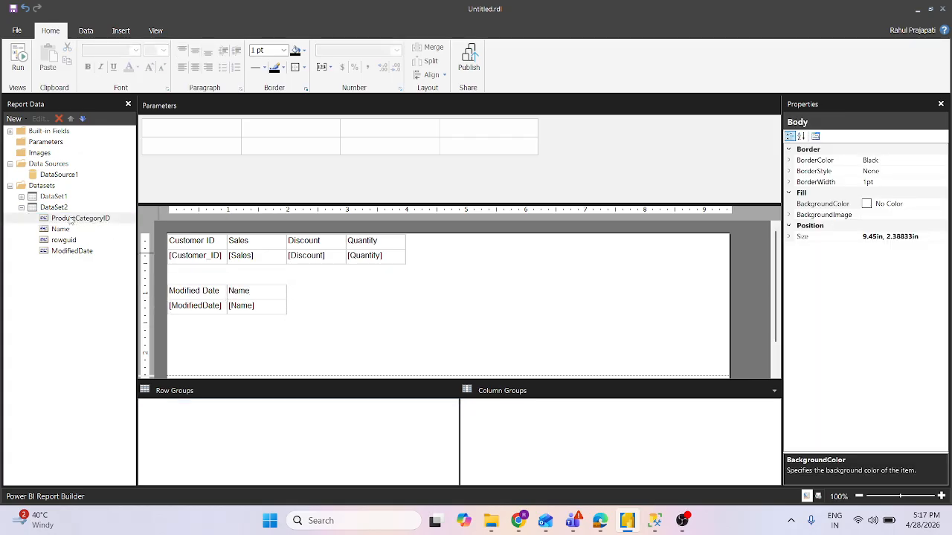
pyautogui.moveTo(205, 279); pyautogui.dragTo(274, 298)
pyautogui.doubleClick(240, 305)
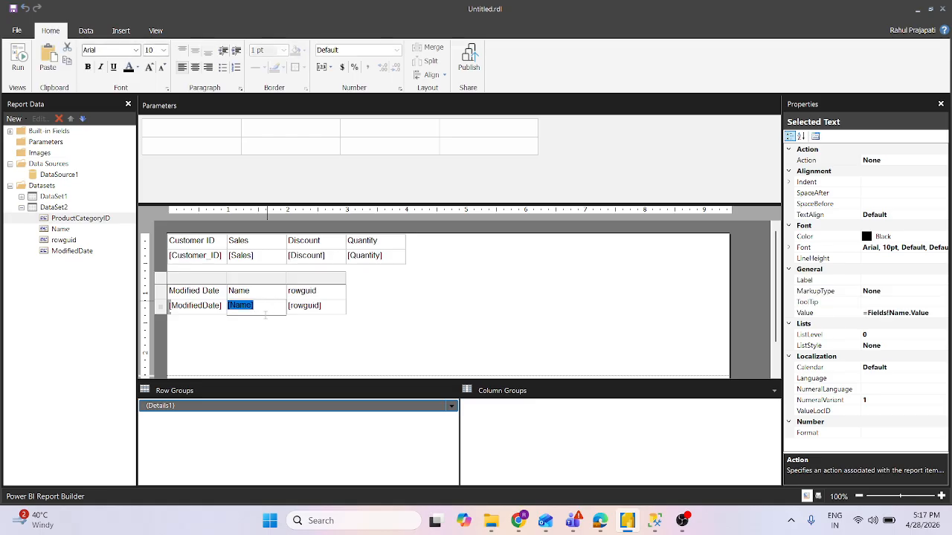
pyautogui.click(269, 333)
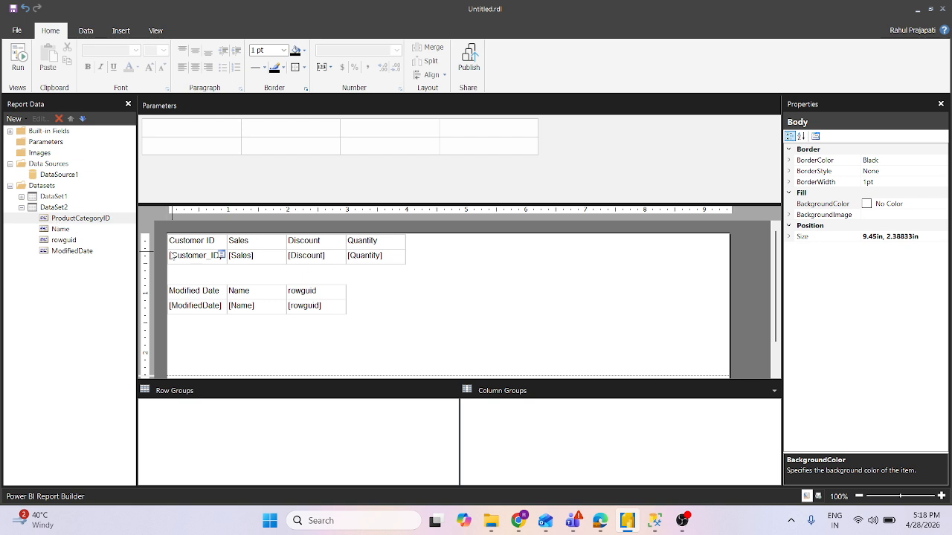
# - Set the page break location of the upper table (Tablix1) to End
pyautogui.moveTo(422, 273); pyautogui.dragTo(367, 251)
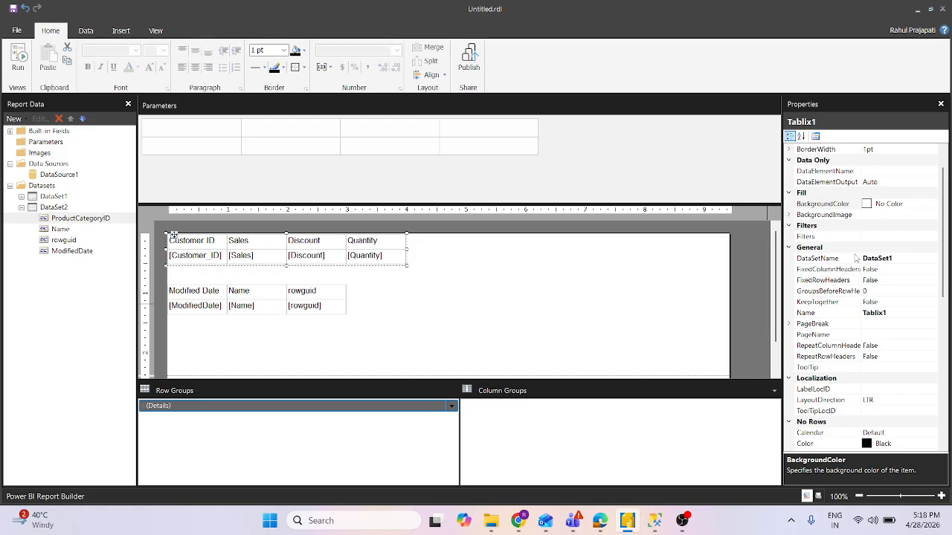
pyautogui.click(789, 324)
pyautogui.click(927, 335)
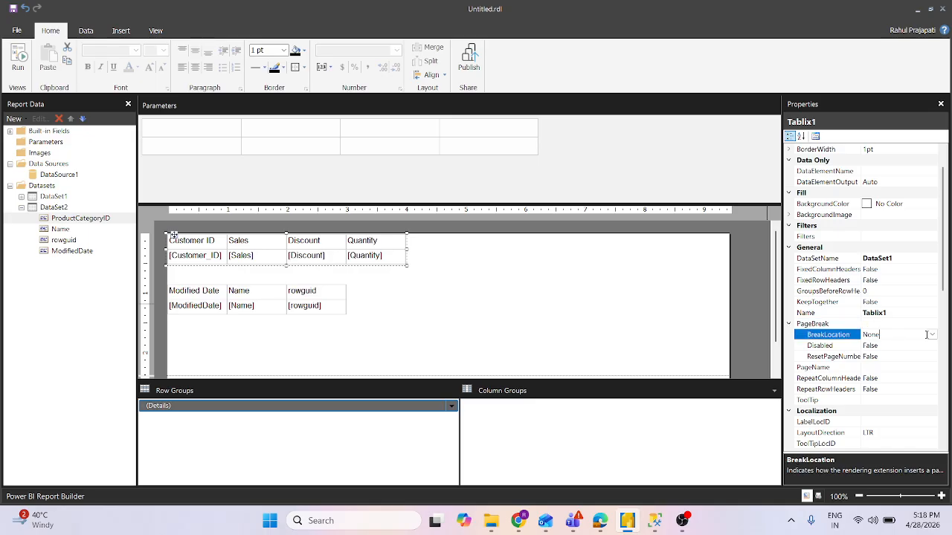
pyautogui.click(932, 334)
pyautogui.click(932, 335)
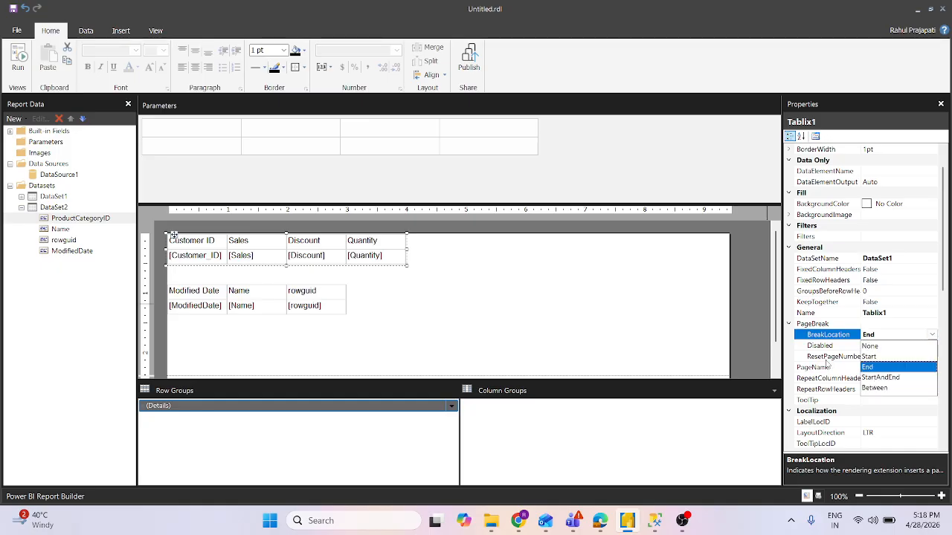
pyautogui.click(678, 315)
pyautogui.click(688, 304)
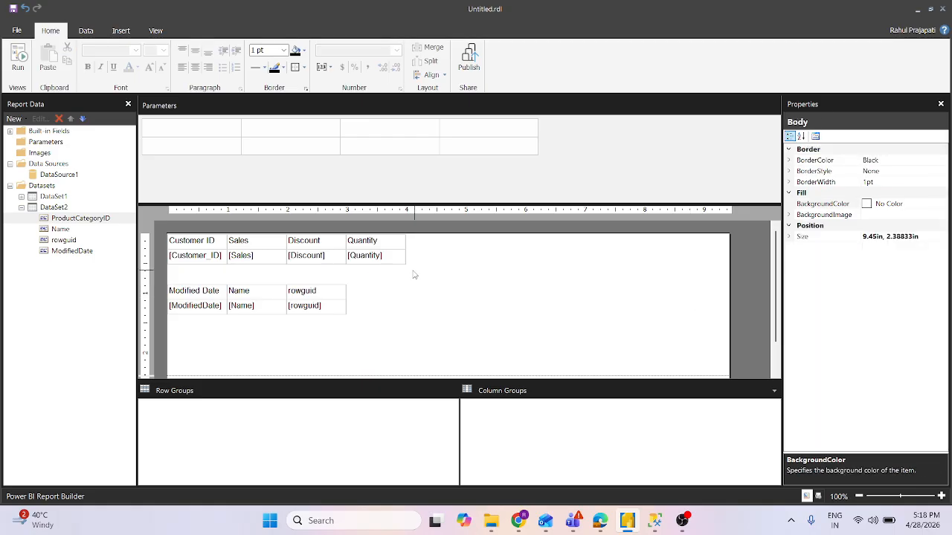
# - Set the upper table's PageName property to Table1
pyautogui.click(381, 246)
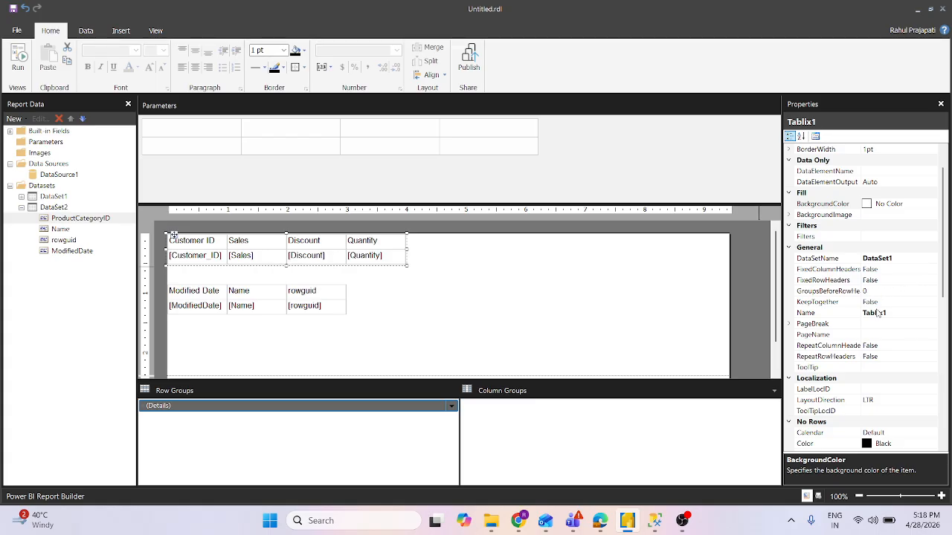
pyautogui.click(880, 334)
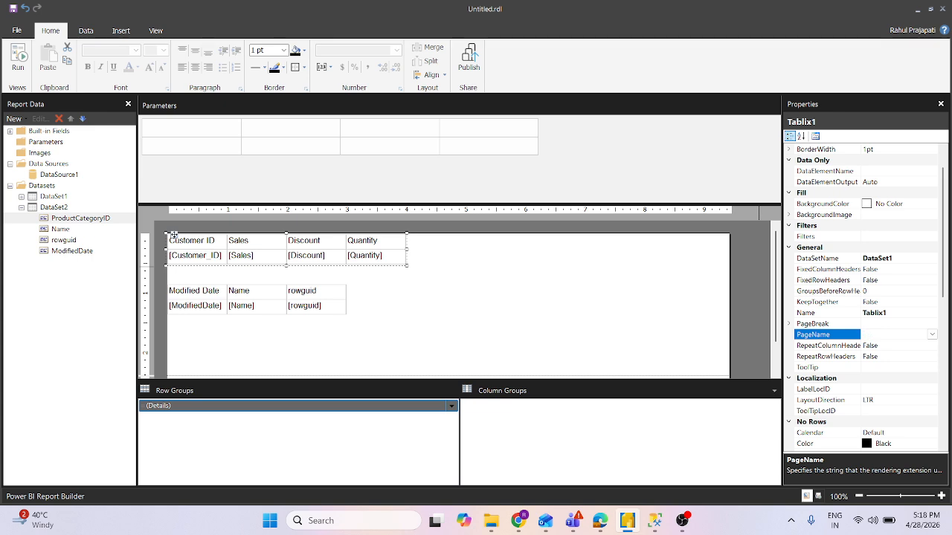
pyautogui.write('Tbale')
pyautogui.press('BackSpace')
pyautogui.press('BackSpace')
pyautogui.press('BackSpace')
pyautogui.click(395, 340)
# - Set the lower table's PageName property to Table2
pyautogui.moveTo(381, 331); pyautogui.dragTo(280, 292)
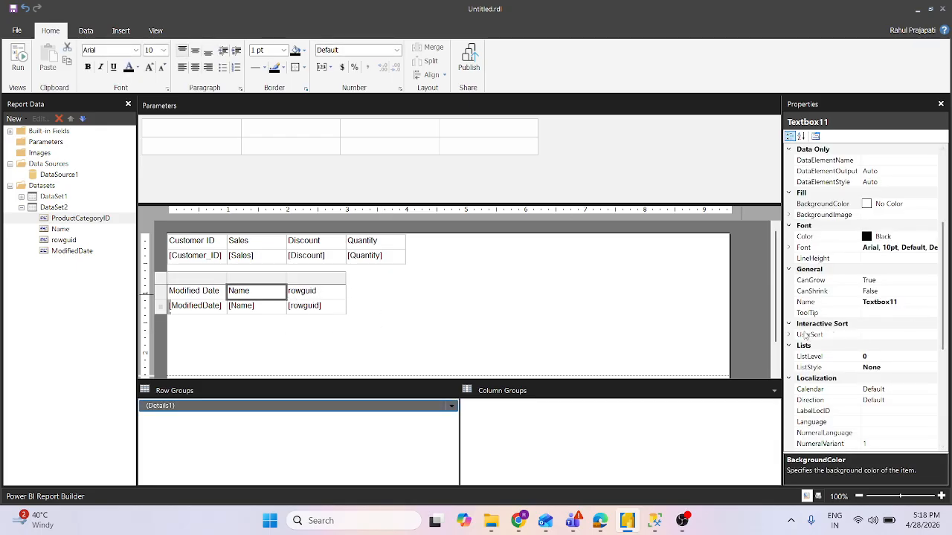
pyautogui.moveTo(366, 313); pyautogui.dragTo(312, 296)
pyautogui.click(874, 335)
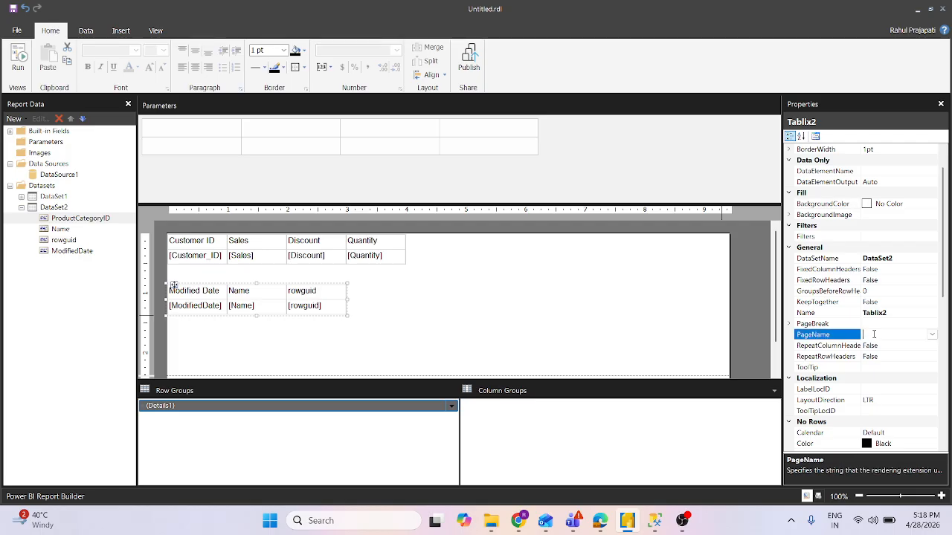
pyautogui.write('Table2')
pyautogui.click(612, 308)
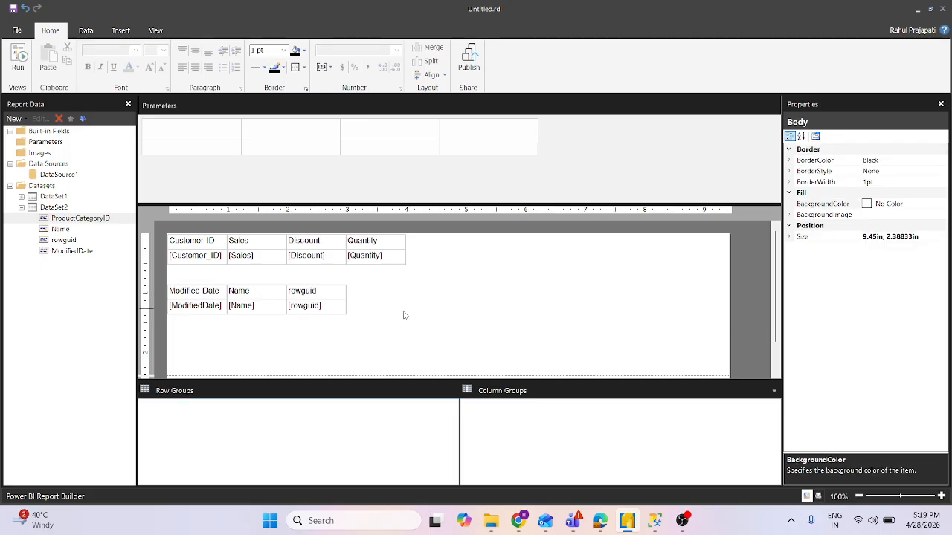
# - Set the page break location of the lower table (Tablix2) to Start
pyautogui.click(315, 301)
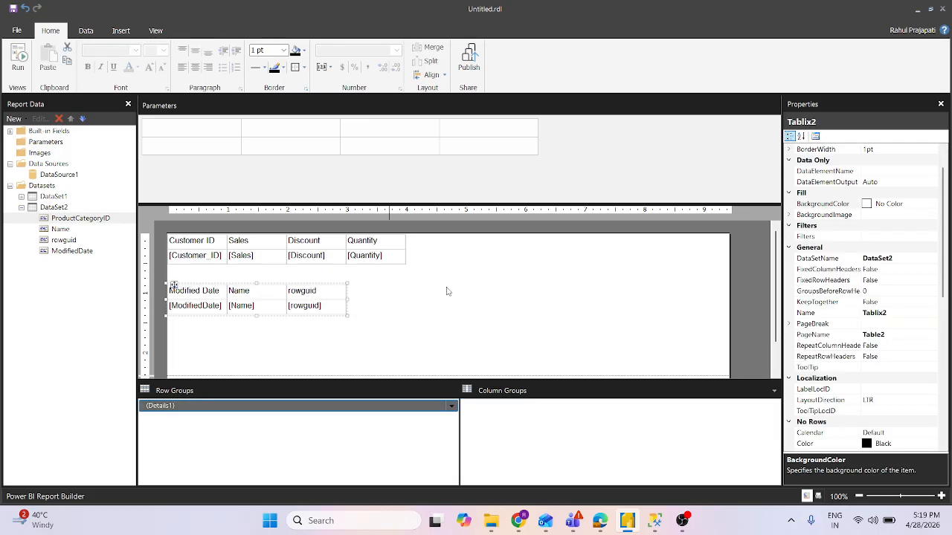
pyautogui.click(791, 324)
pyautogui.click(891, 336)
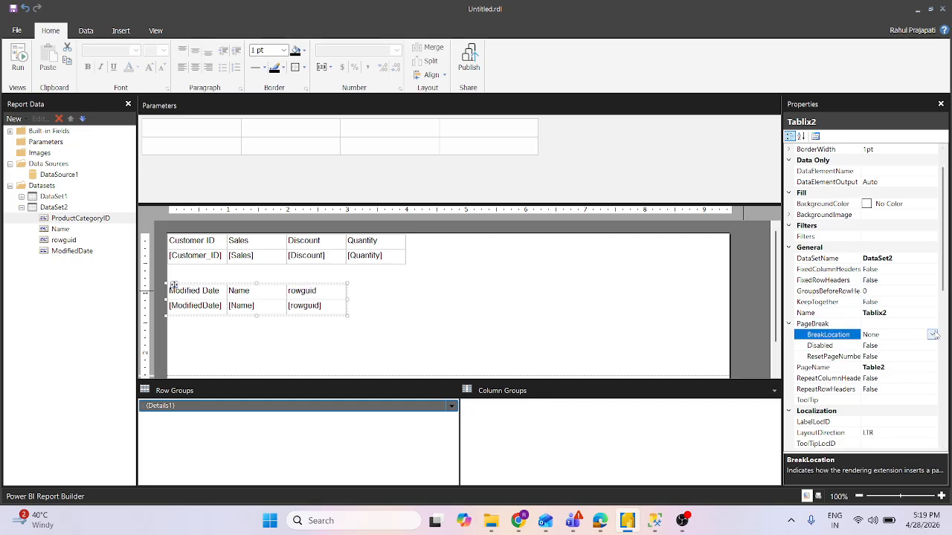
pyautogui.click(931, 335)
pyautogui.click(878, 359)
pyautogui.click(531, 341)
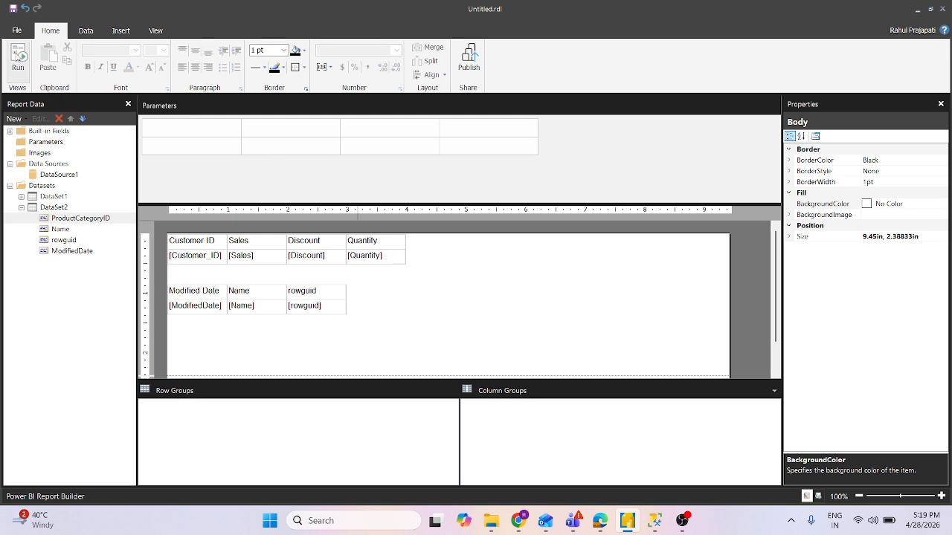
# - Run the report and export it as an Excel workbook named test in the Downloads folder
pyautogui.click(16, 57)
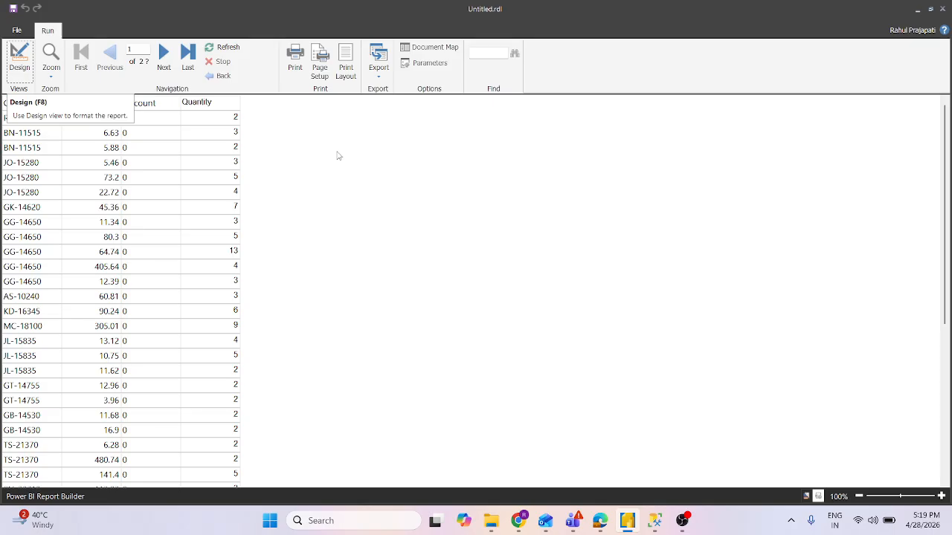
pyautogui.click(379, 73)
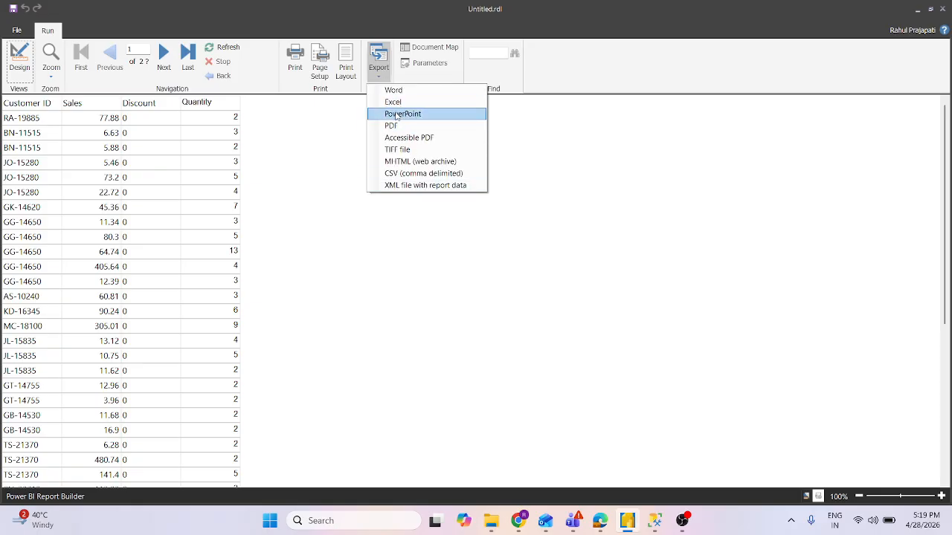
pyautogui.click(400, 104)
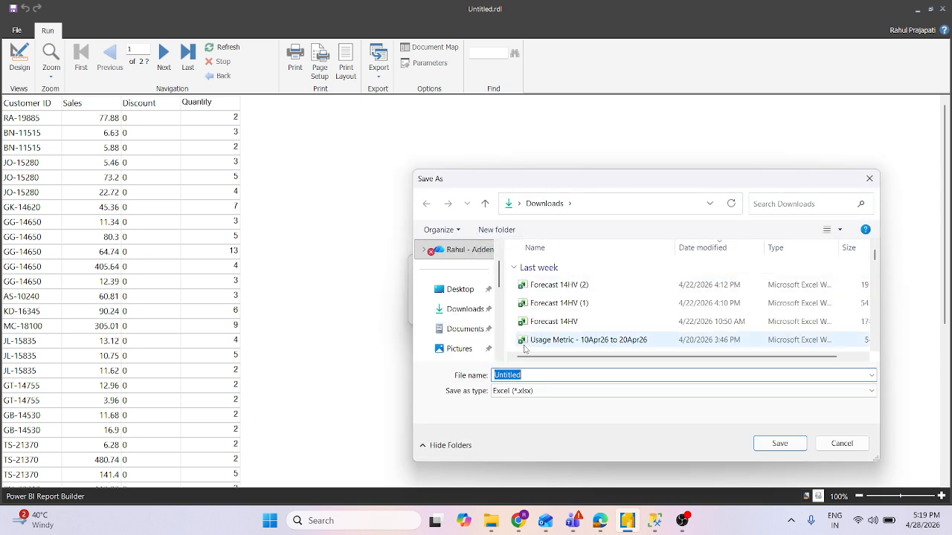
pyautogui.write('test')
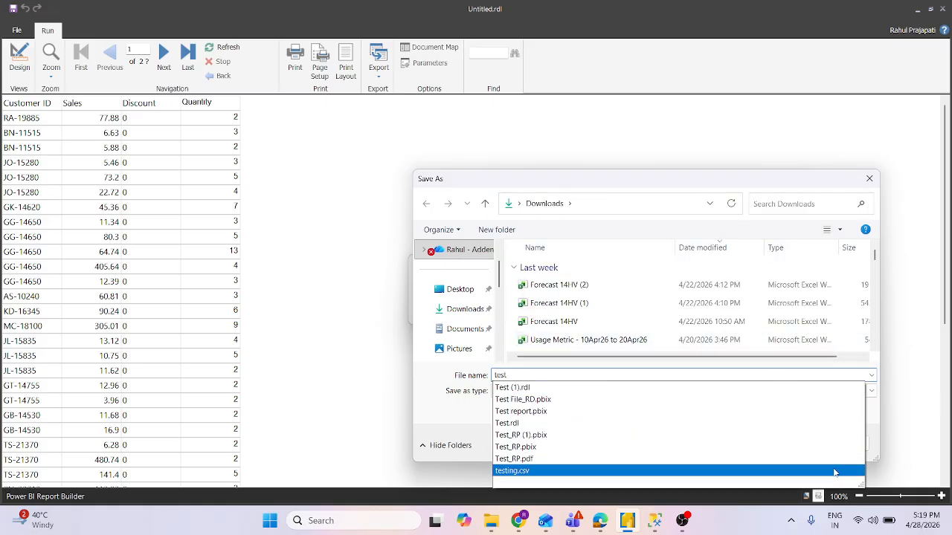
pyautogui.click(888, 347)
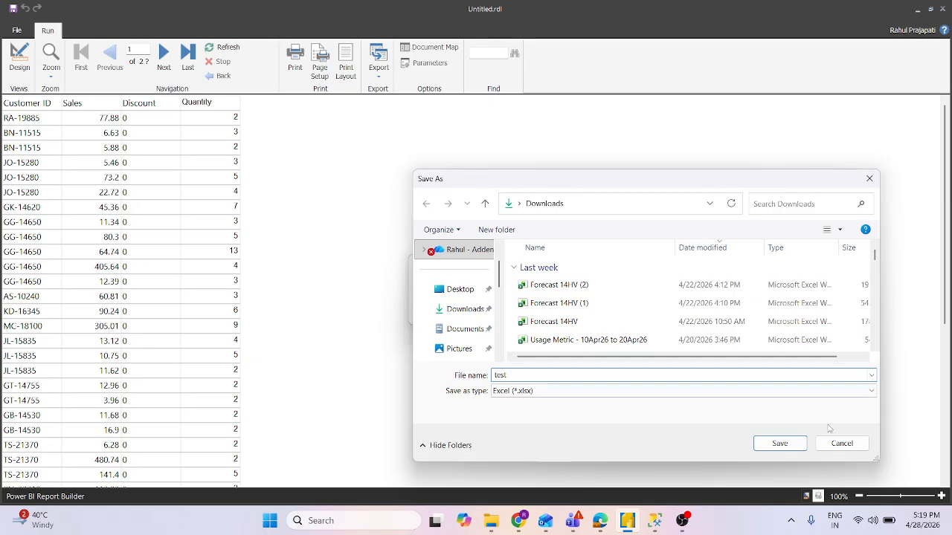
pyautogui.click(780, 443)
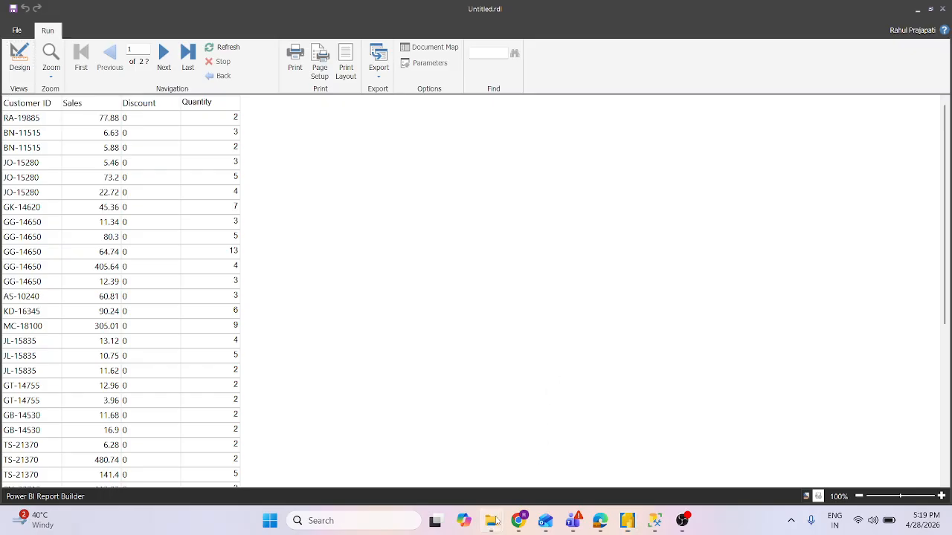
# - Switch to File Explorer and look for the exported workbook in the Desktop and OneDrive folders, sorting by date modified
pyautogui.moveTo(496, 521)
pyautogui.click(417, 450)
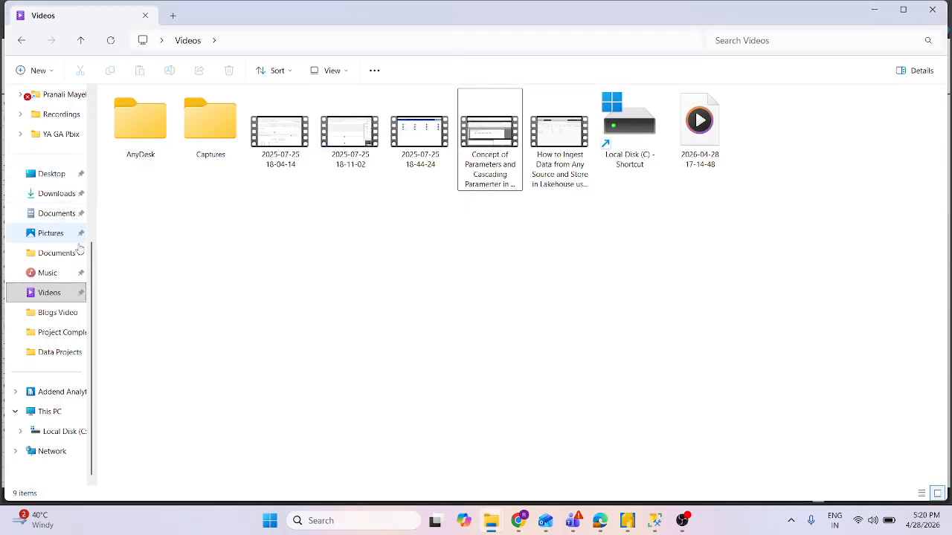
pyautogui.click(46, 177)
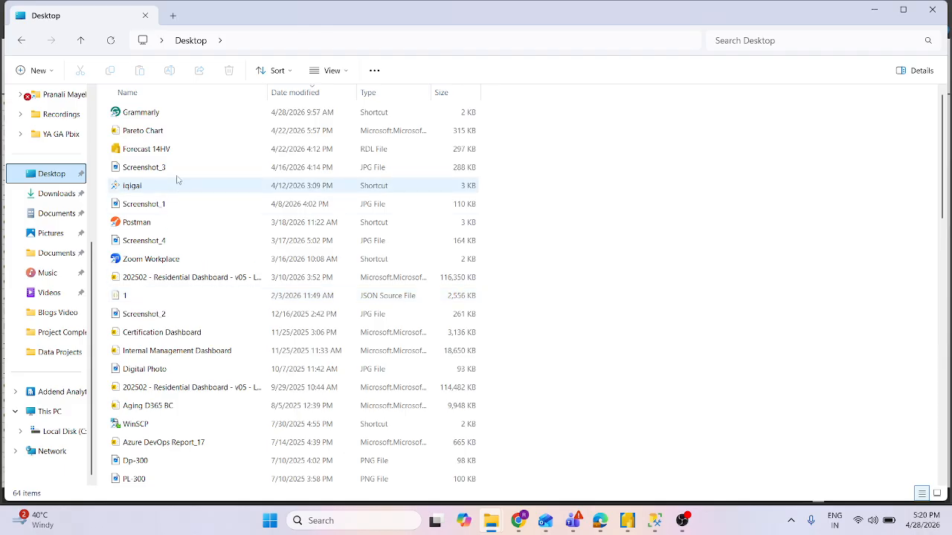
pyautogui.scroll(4, 74, 260)
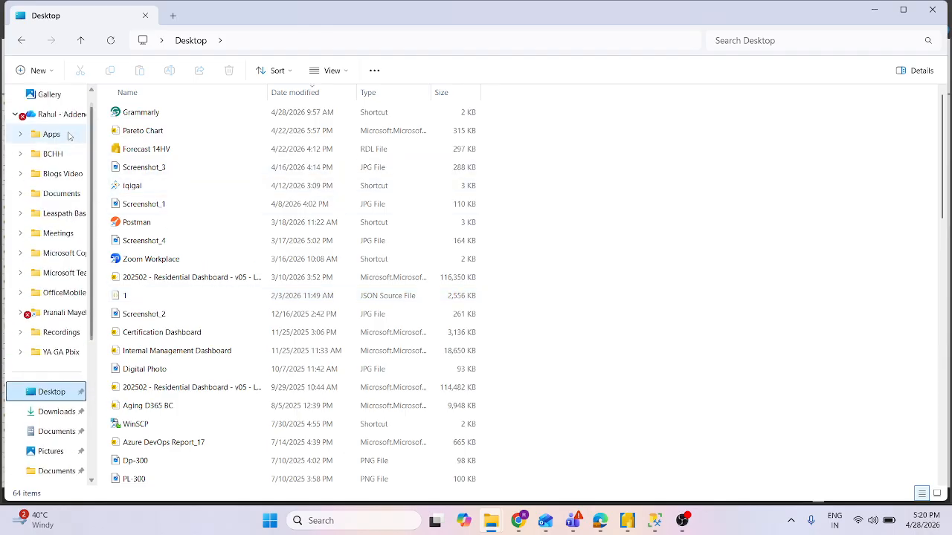
pyautogui.click(67, 119)
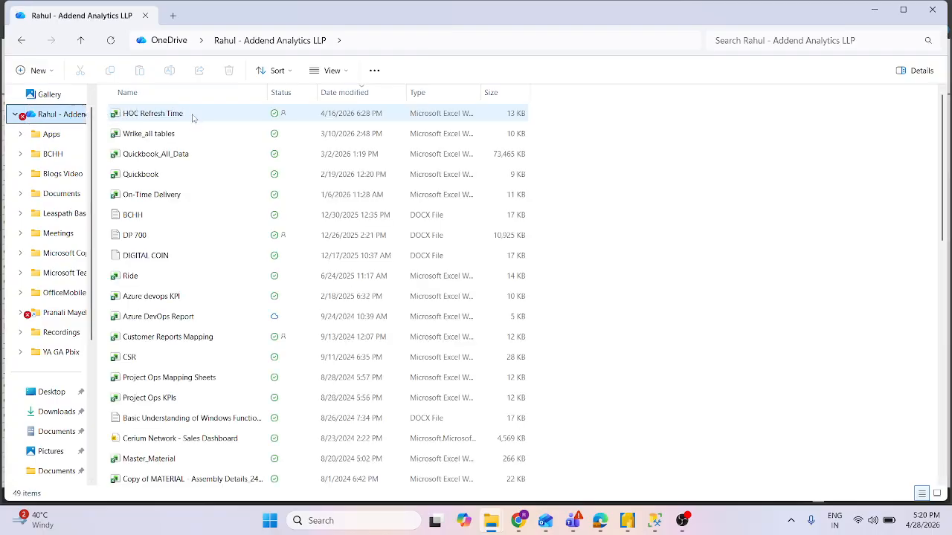
pyautogui.click(346, 94)
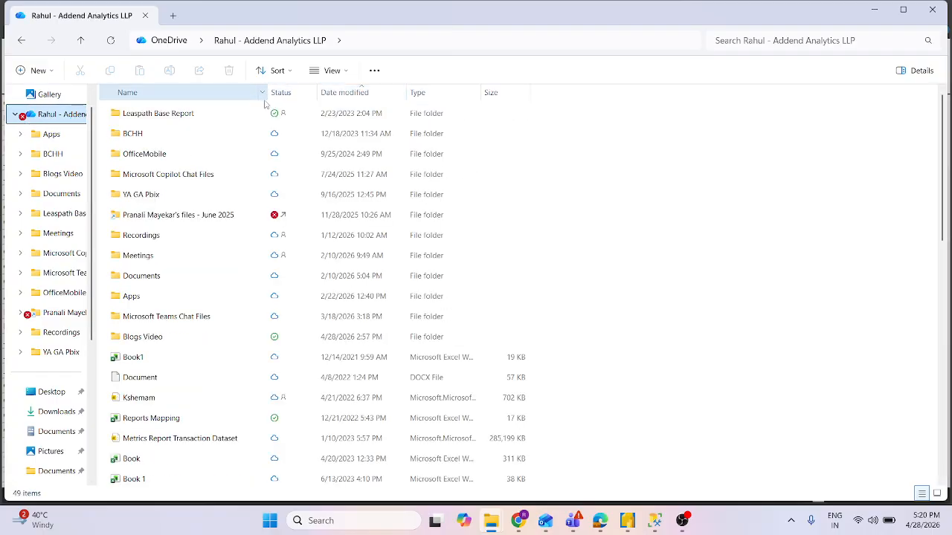
pyautogui.click(347, 93)
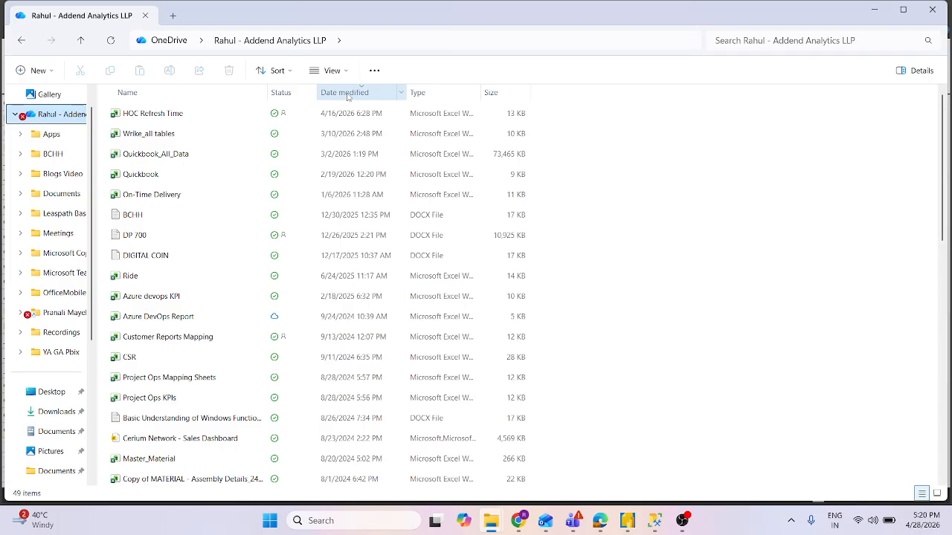
pyautogui.click(348, 95)
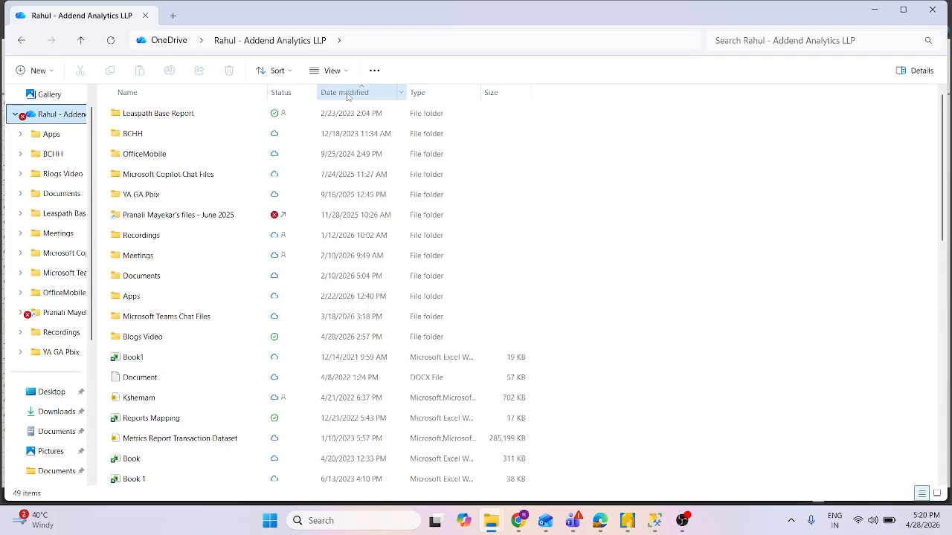
# - Open the test workbook from Downloads in Excel and inspect the Table1 and Table2 sheets
pyautogui.click(53, 413)
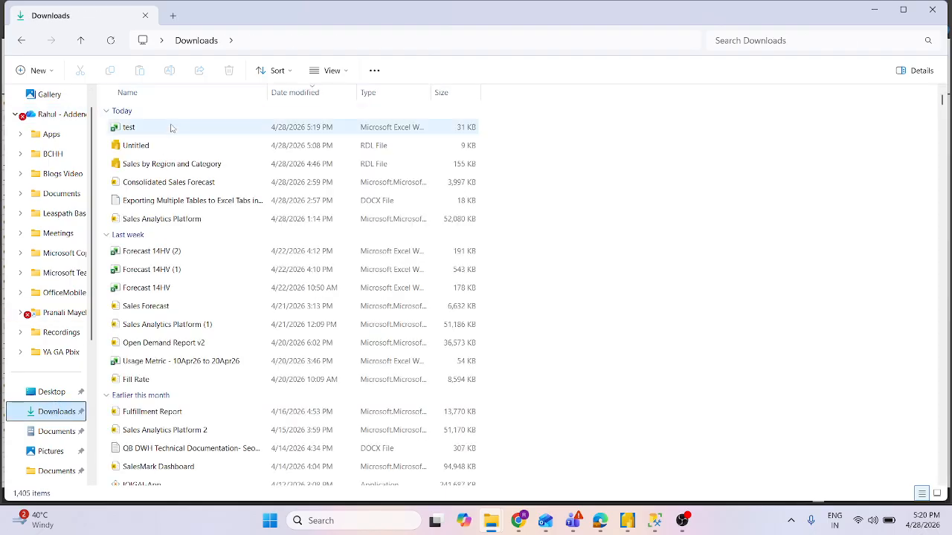
pyautogui.doubleClick(171, 130)
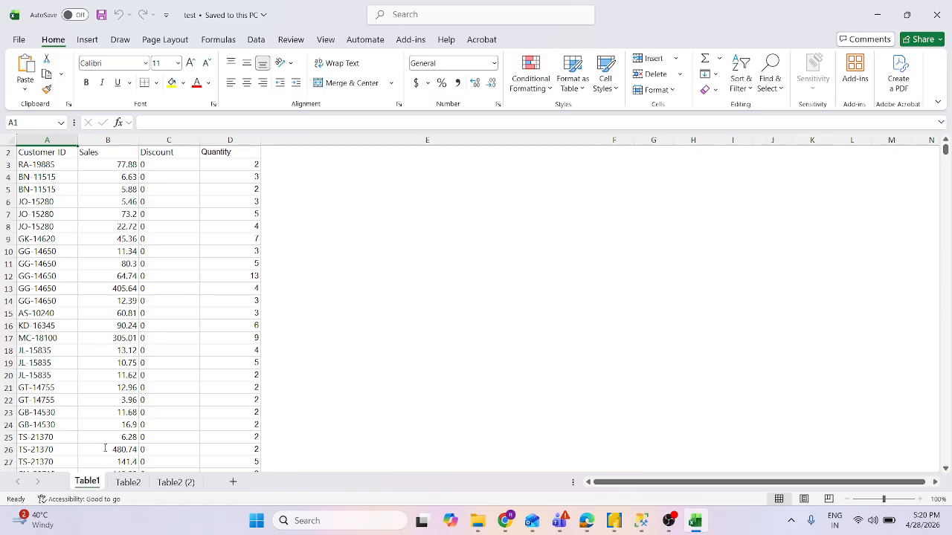
pyautogui.click(128, 482)
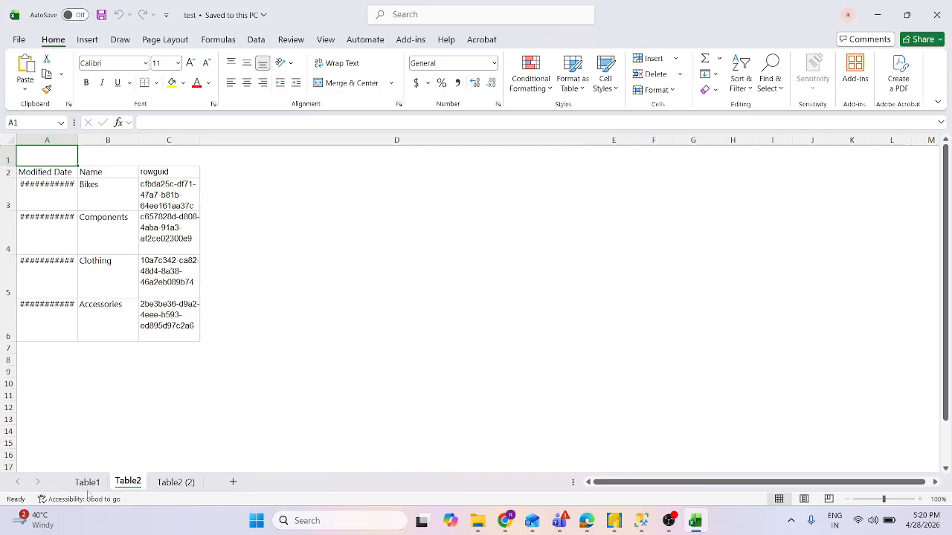
pyautogui.click(87, 483)
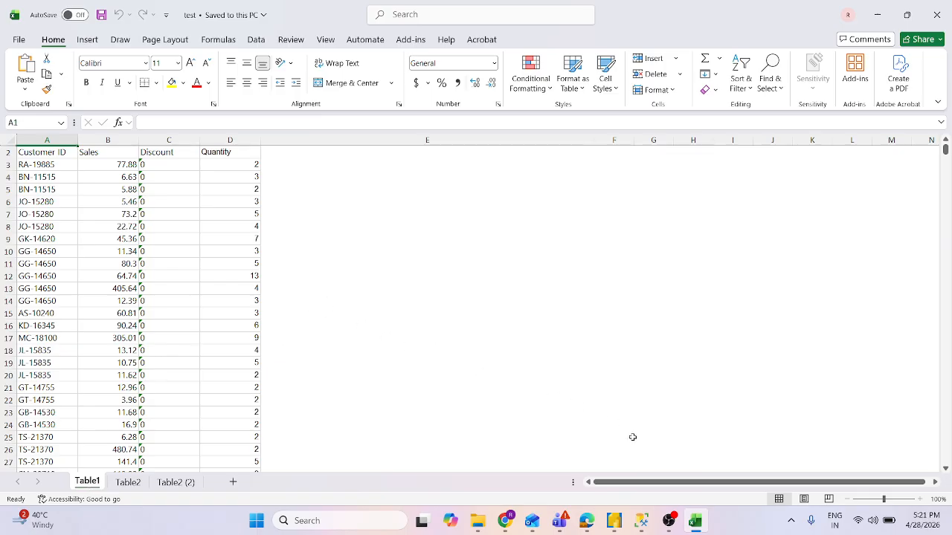
pyautogui.moveTo(679, 525)
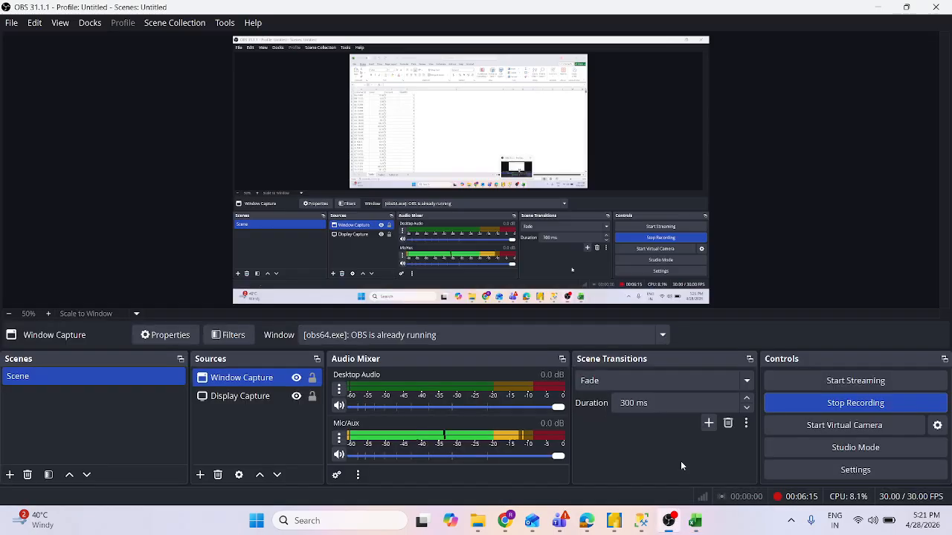